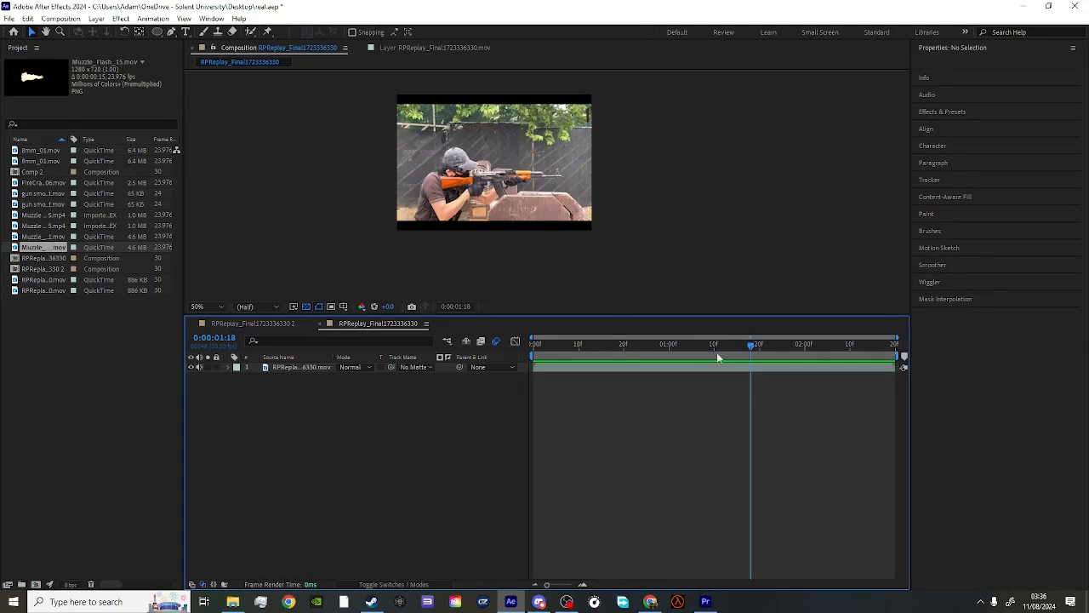
- Add Muzzle_Flash_15.mov above the footage starting at 0:00:01:18 and fit it to the rifle's muzzle, about position 832, 296 and scale 81.3 × 89.4%
drag(27, 72, 521, 164)
drag(571, 362, 749, 365)
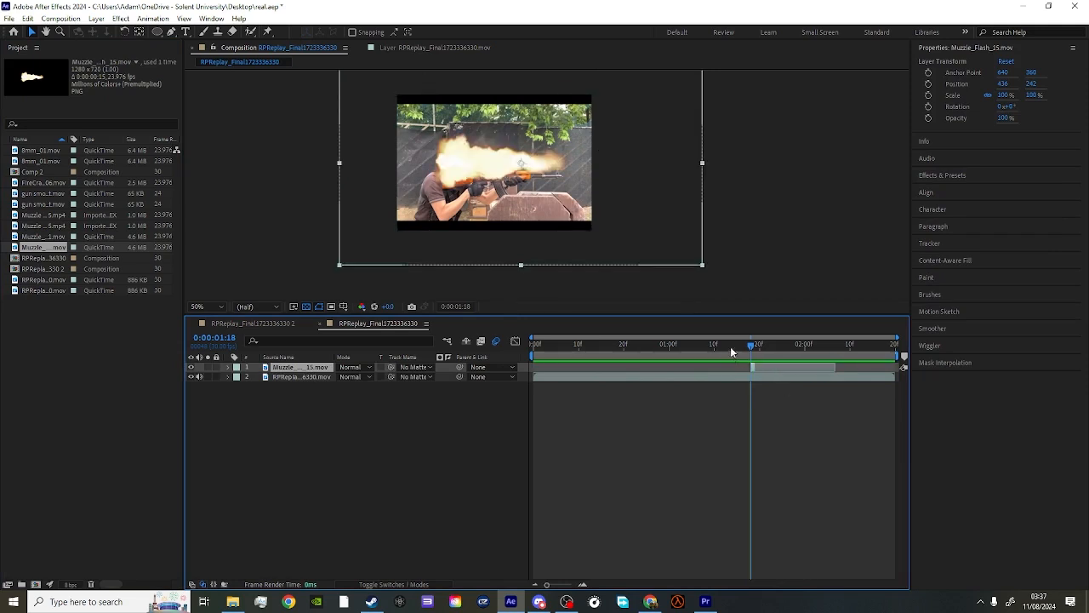
drag(543, 197, 672, 209)
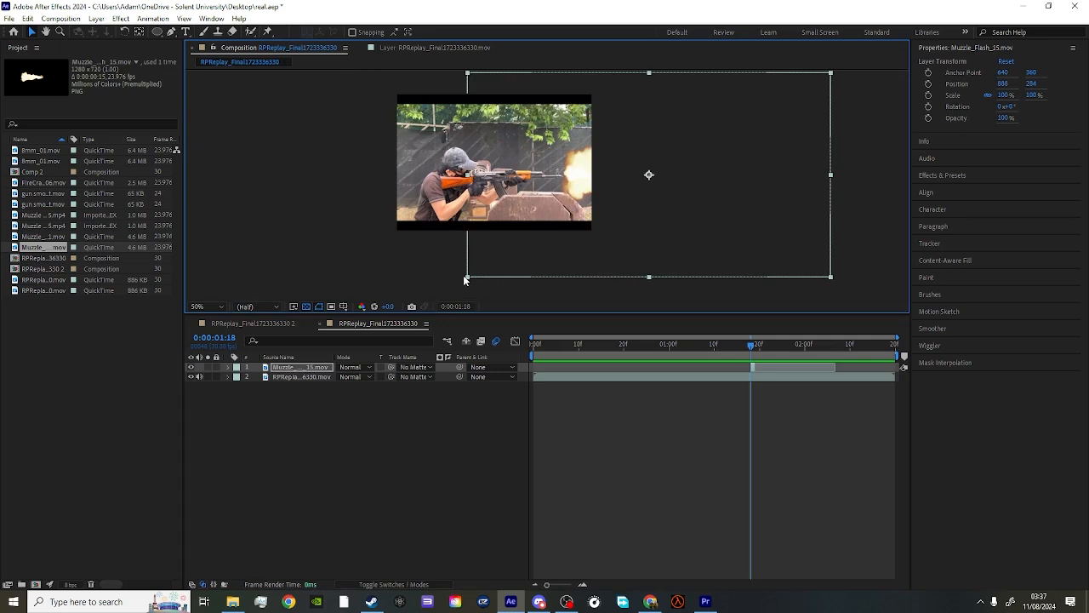
drag(468, 279, 500, 267)
drag(574, 246, 556, 248)
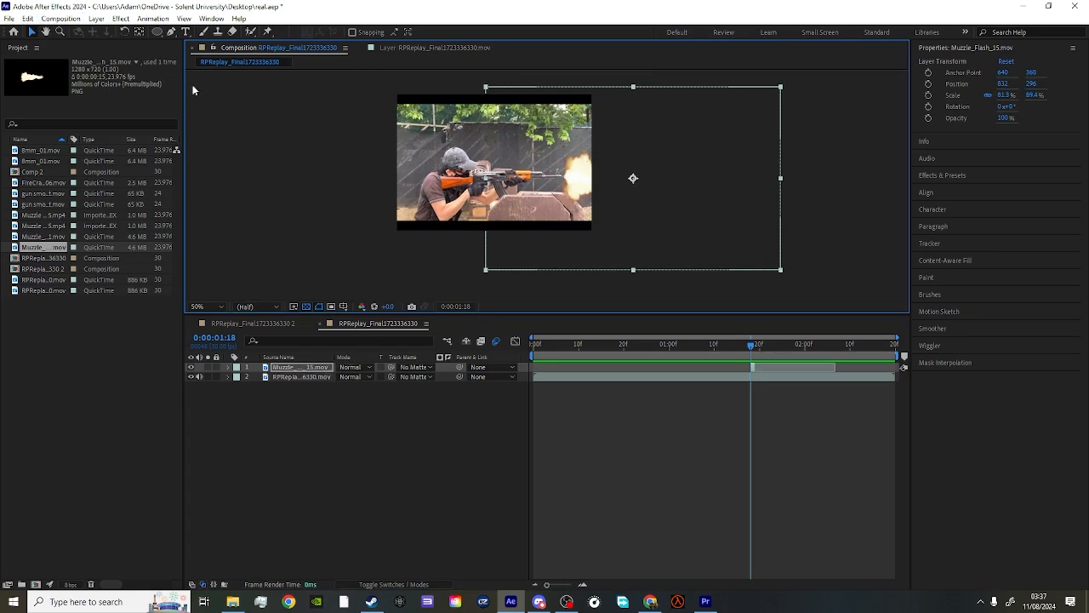
- Set the muzzle flash layer's blending mode to Screen and inspect the blended flash up close
click(311, 370)
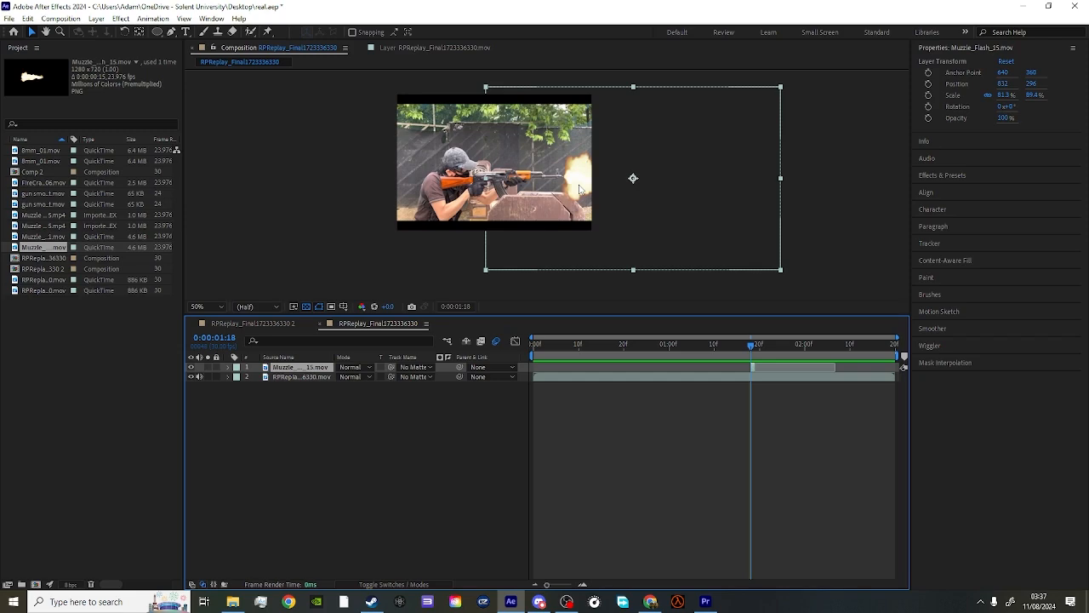
right_click(579, 188)
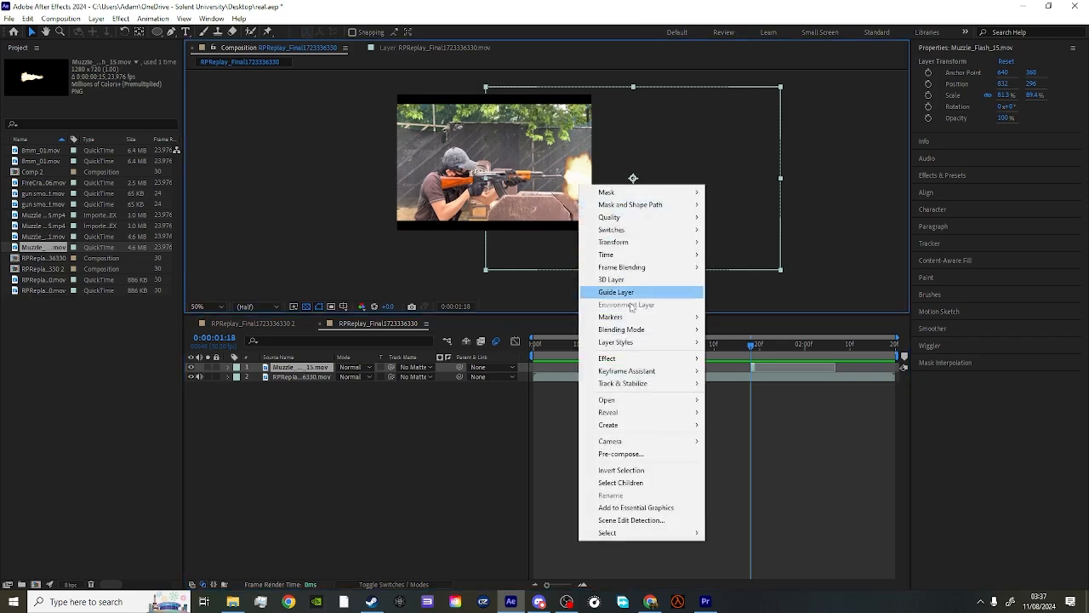
mouse_move(634, 330)
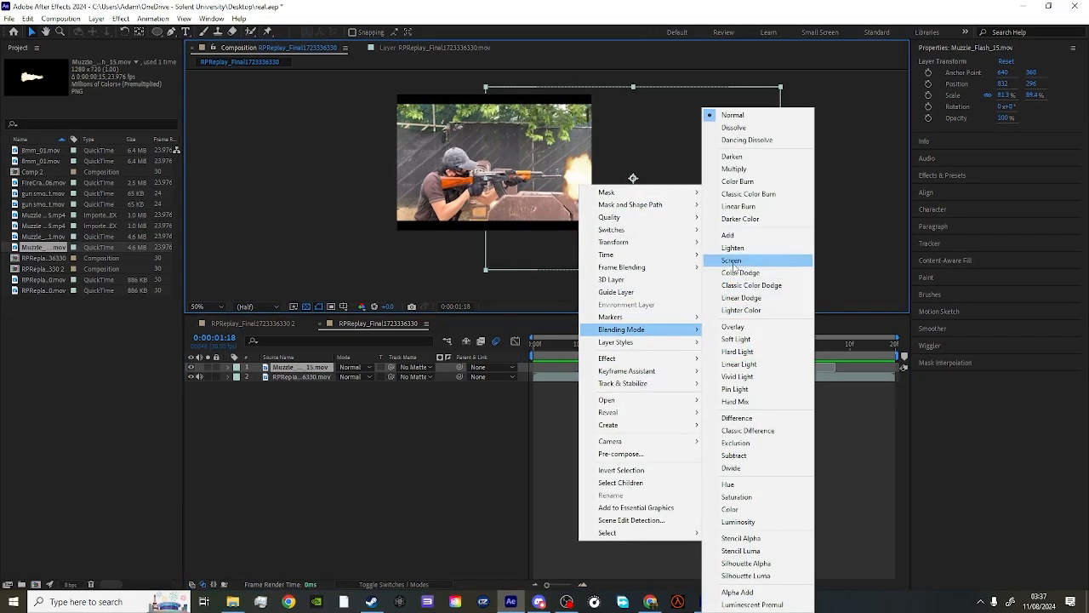
click(684, 248)
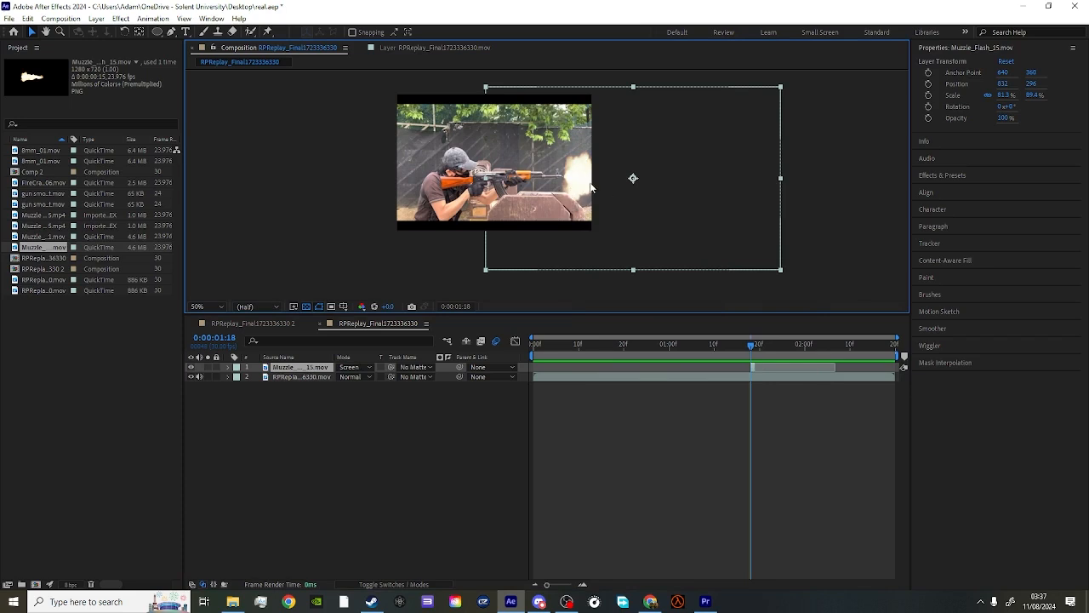
key(slash)
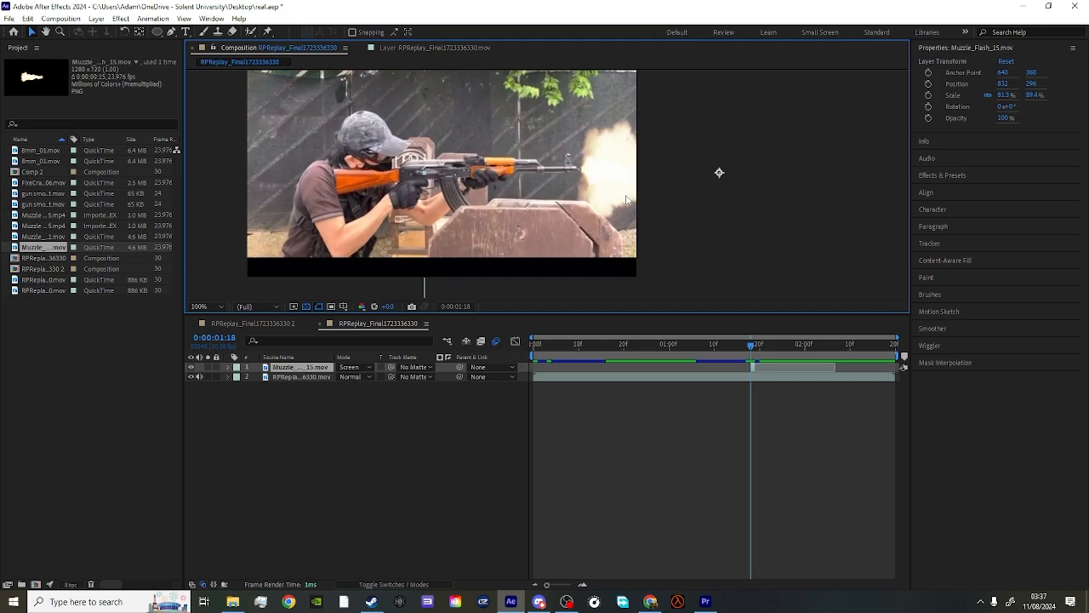
scroll(610, 193, down, 1)
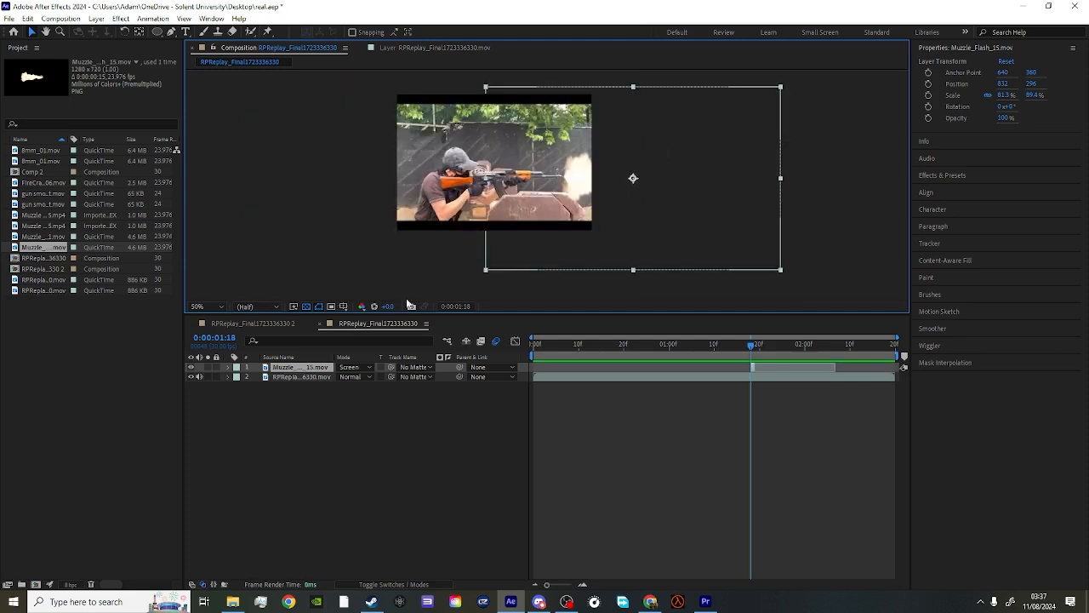
key(t)
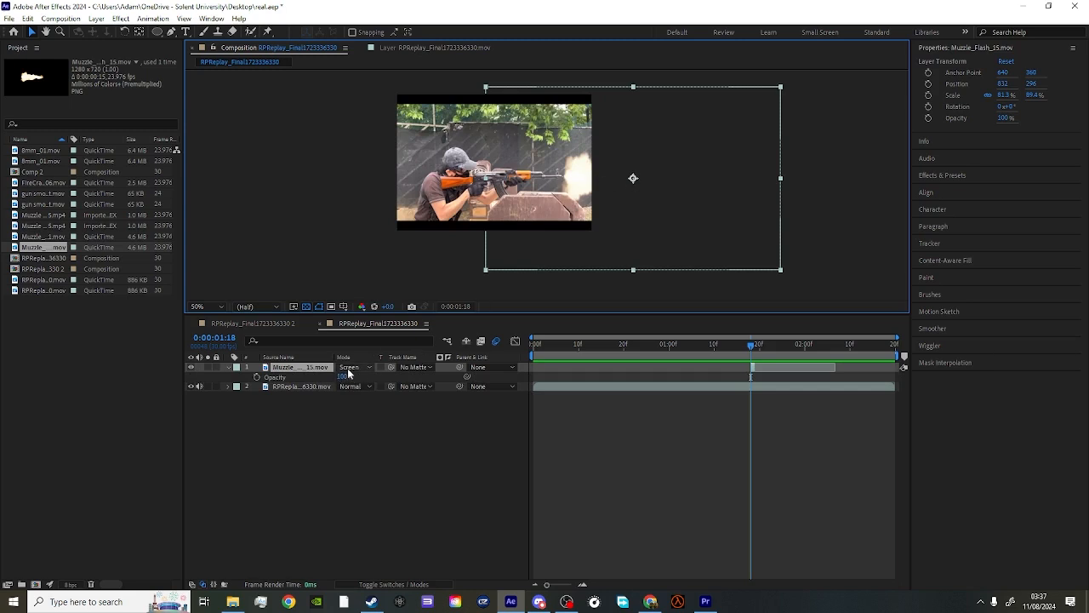
drag(346, 376, 420, 363)
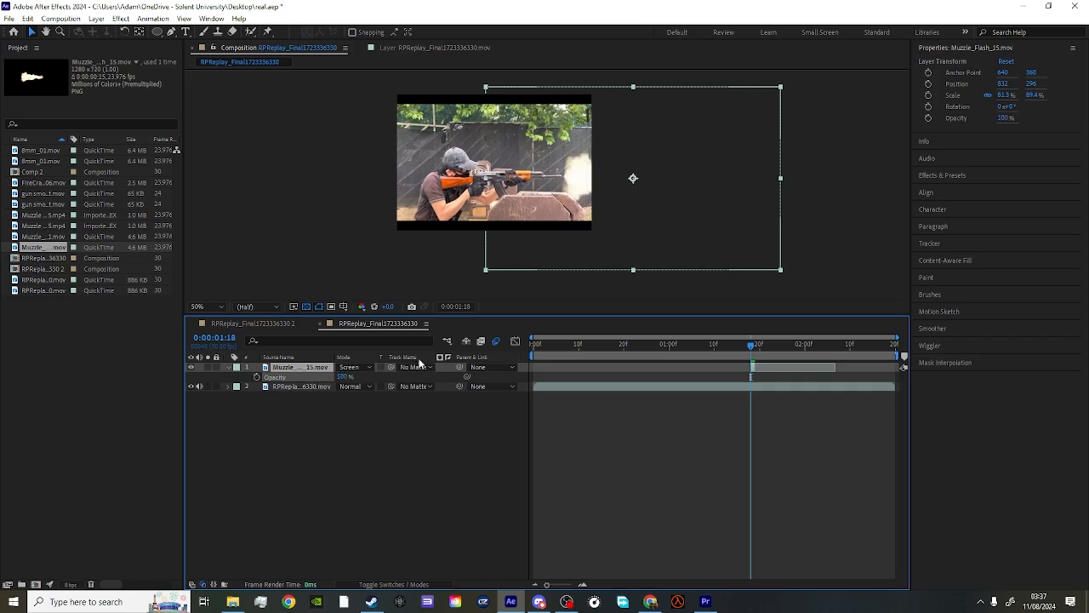
click(227, 367)
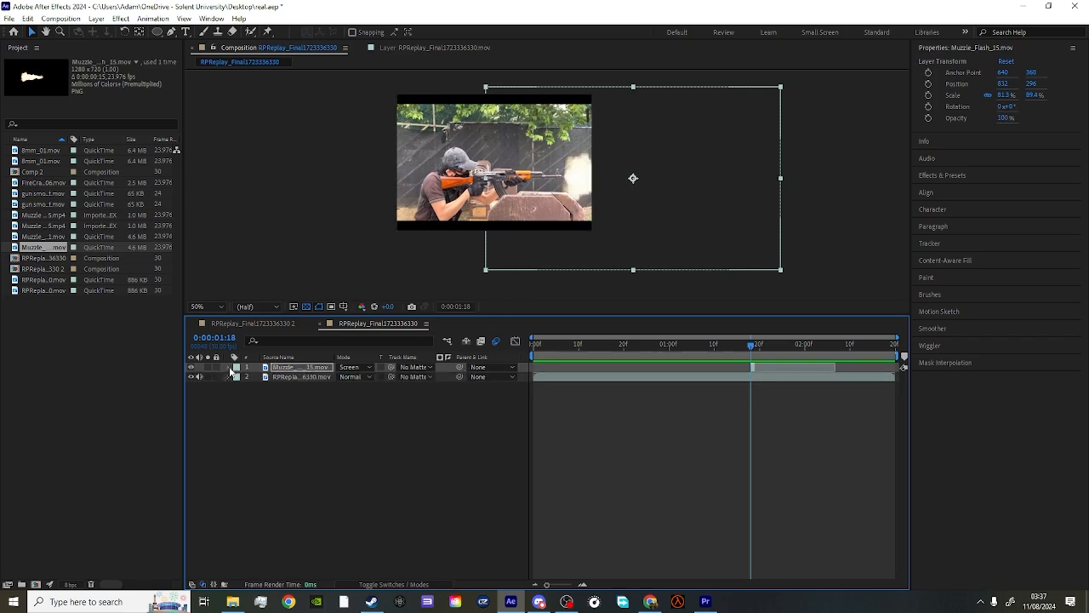
- Apply the Stylize Glow effect to the muzzle flash layer
right_click(314, 372)
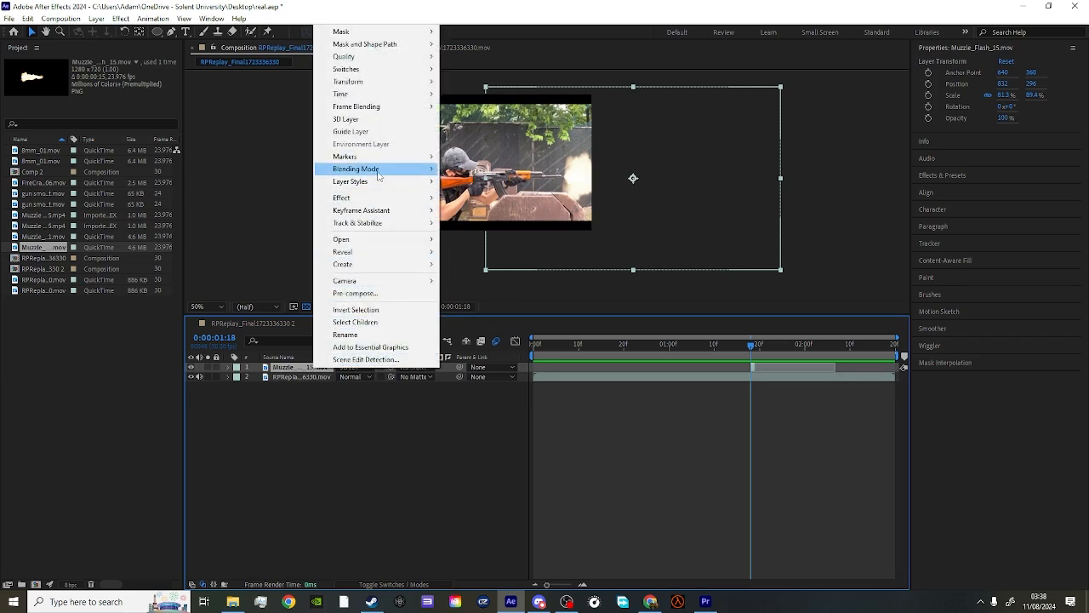
mouse_move(364, 198)
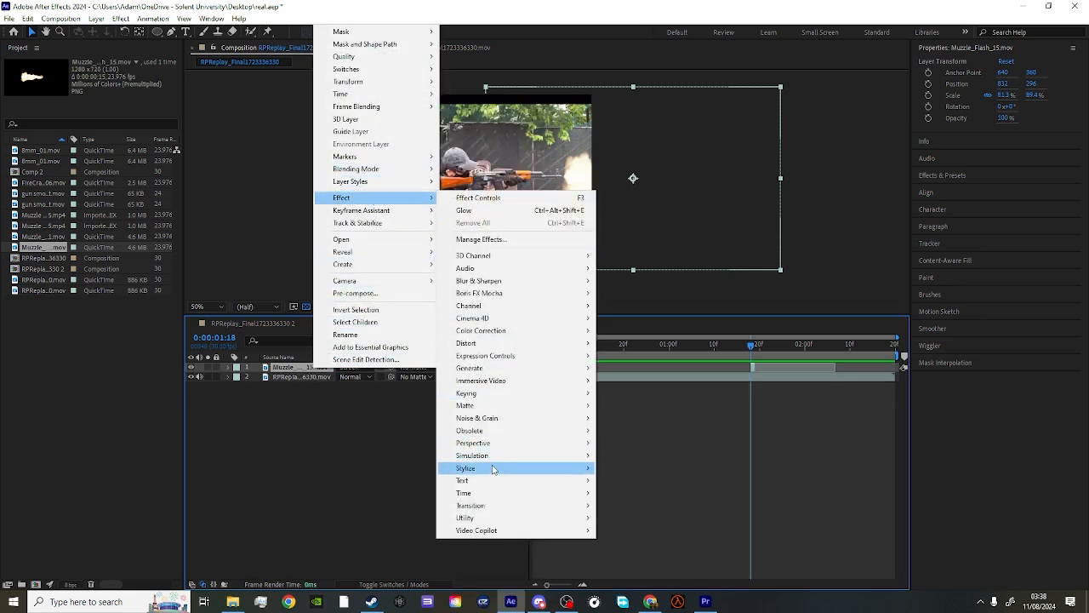
mouse_move(527, 468)
click(623, 368)
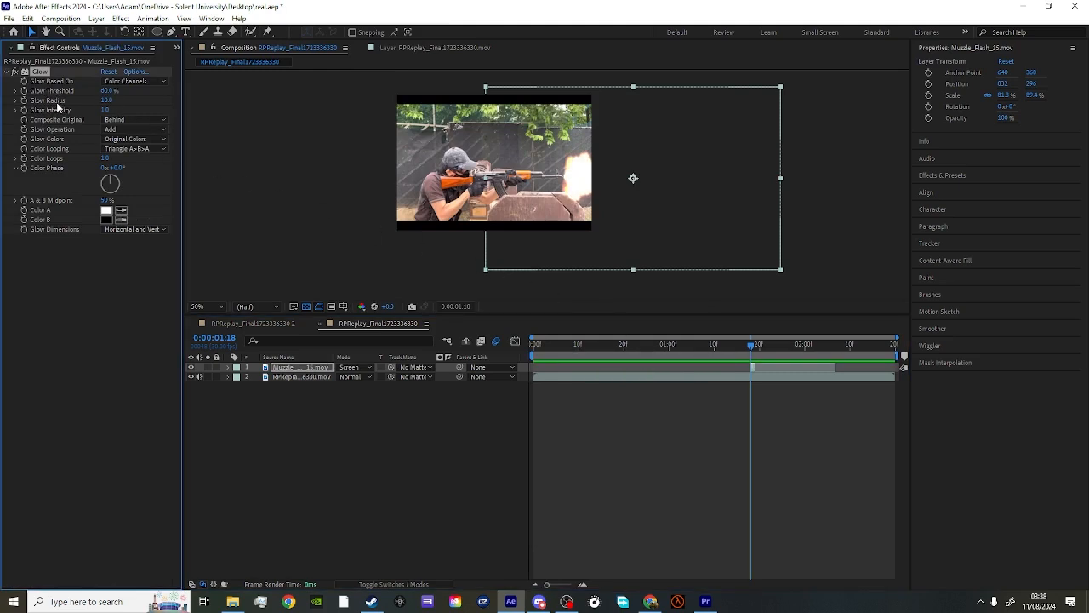
- Set the glow to use A & B Colors and make Color B a light orange, FFC45E
click(109, 141)
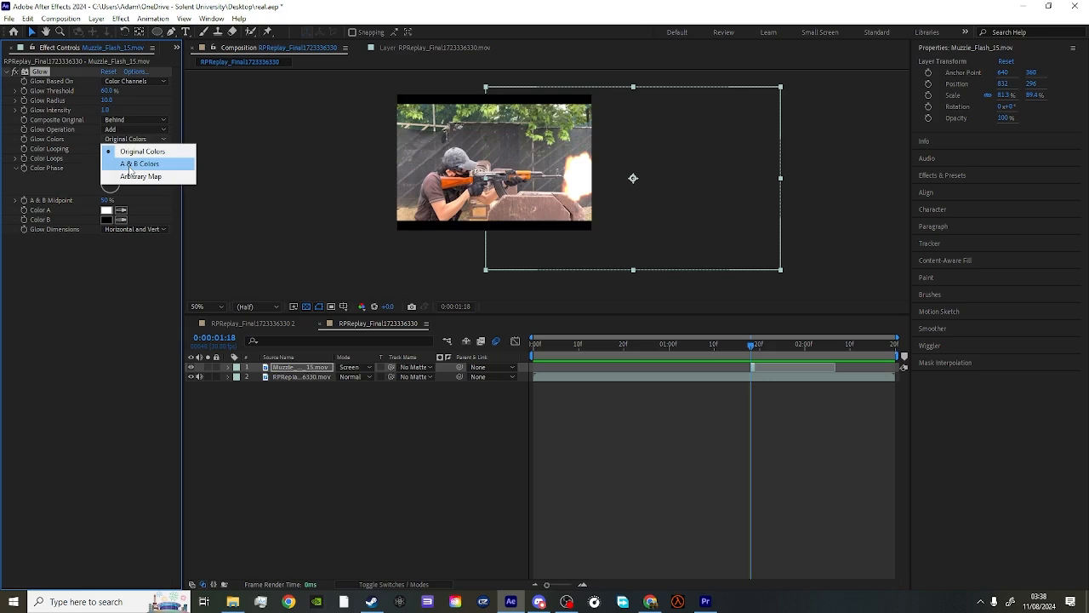
click(132, 166)
click(106, 220)
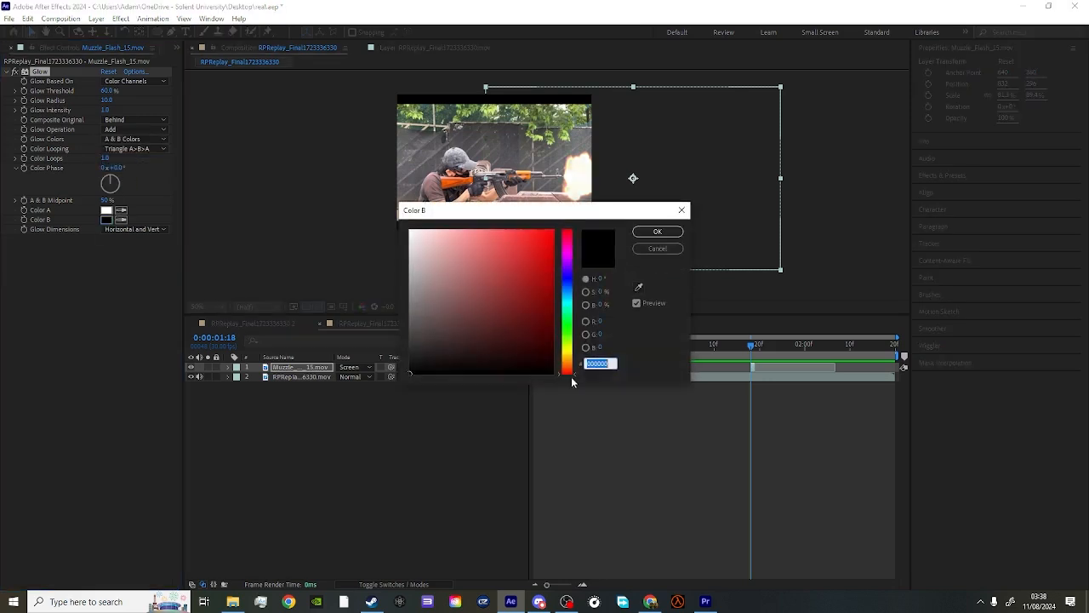
click(566, 358)
drag(537, 348, 501, 228)
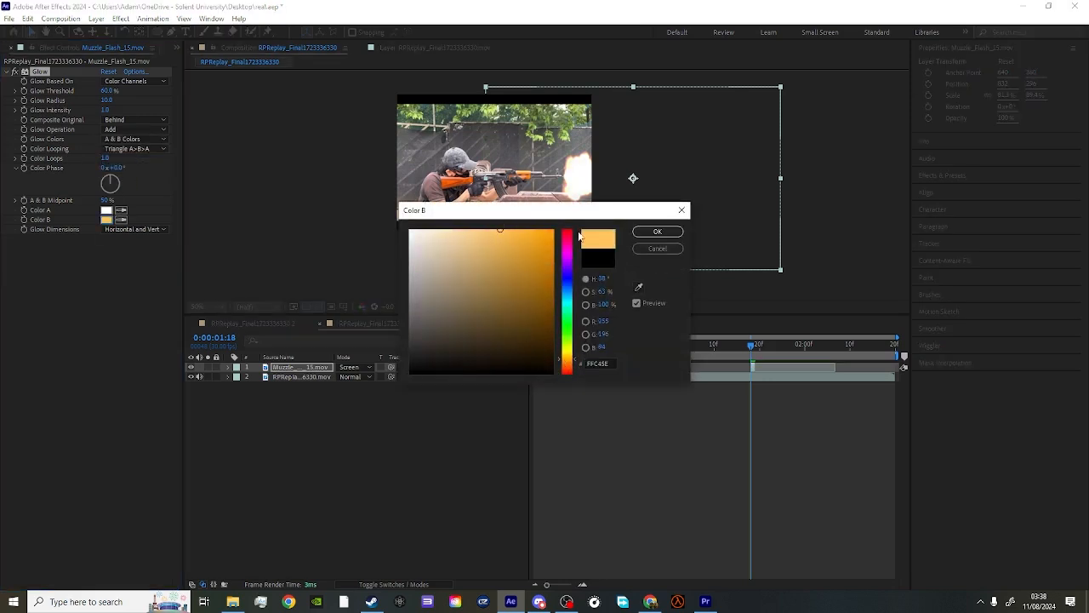
click(658, 231)
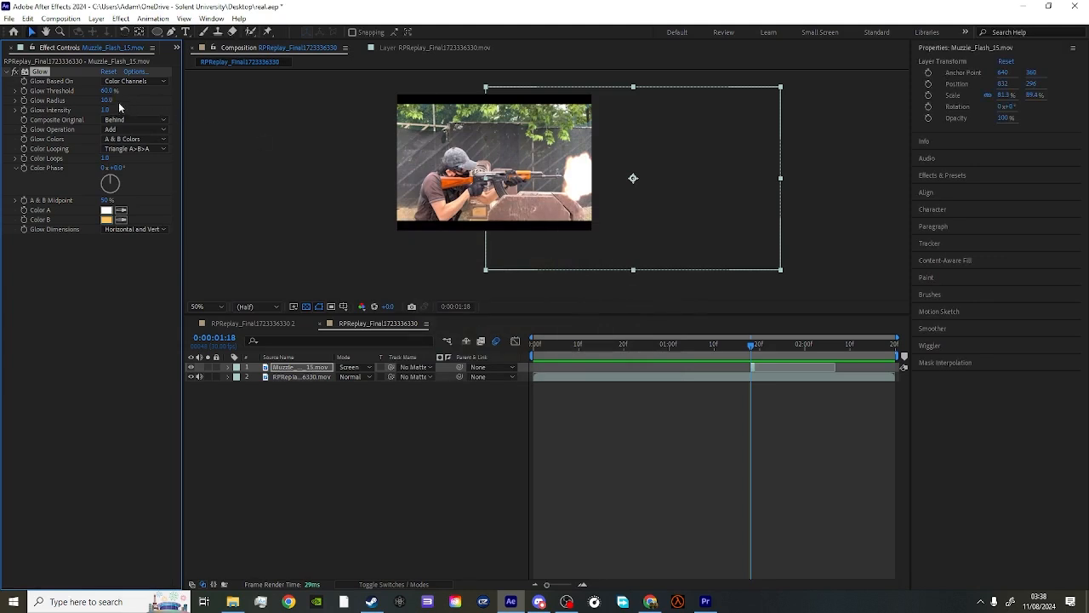
- Set the glow's threshold to 61.6%, radius to about 114 and intensity to 1.5
mouse_move(107, 99)
mouse_down()
mouse_move(171, 104)
mouse_move(95, 113)
mouse_move(135, 111)
mouse_move(118, 92)
mouse_up()
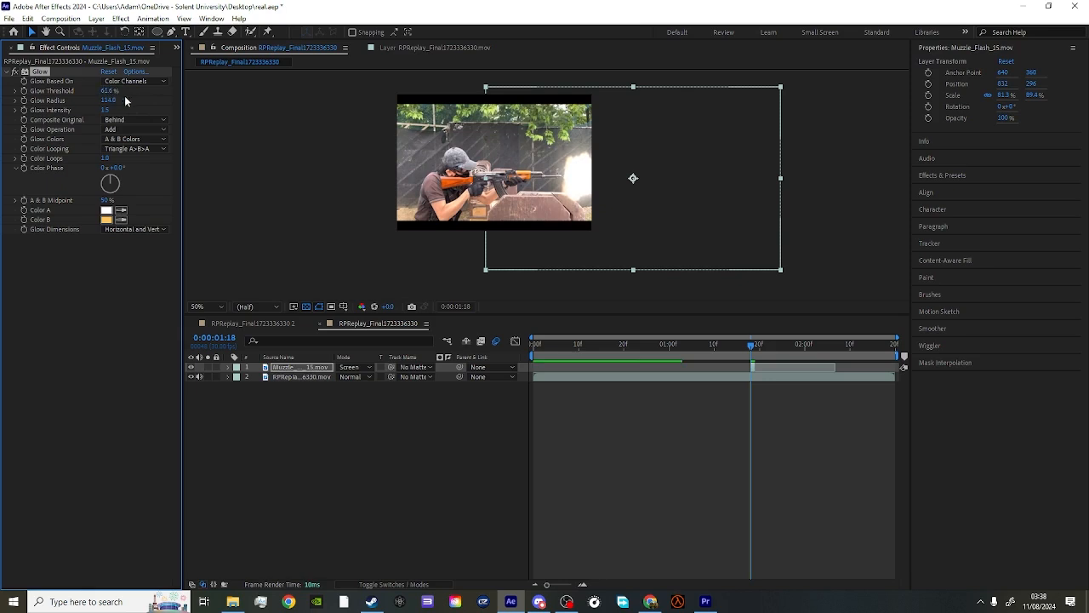
click(12, 47)
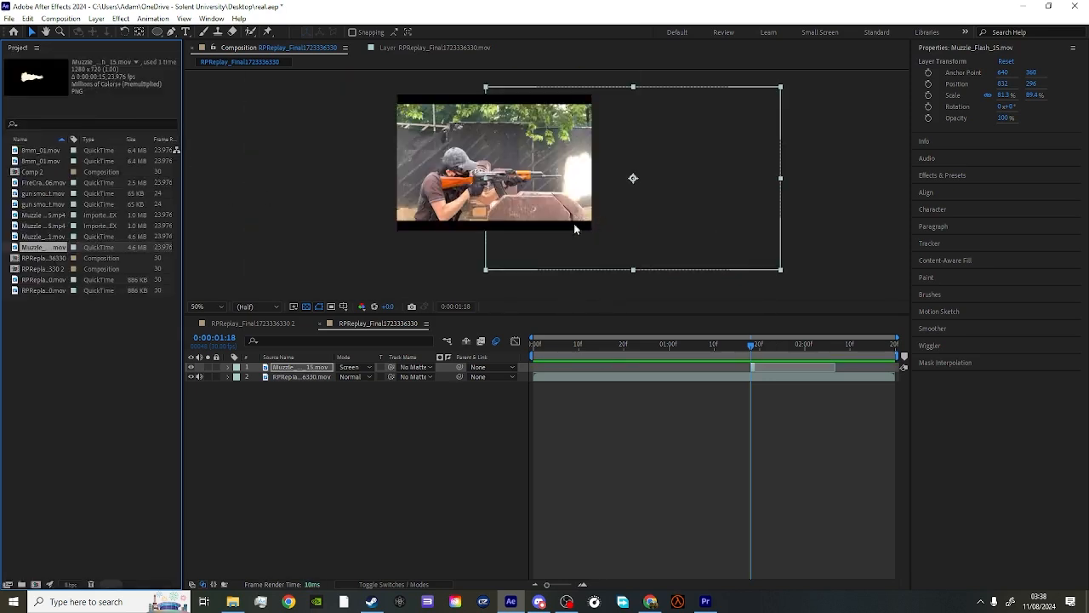
scroll(529, 194, down, 2)
scroll(526, 194, up, 2)
- Duplicate the rifle footage layer and trim the upper copy to the single flash frame at 0:00:01:18
click(322, 377)
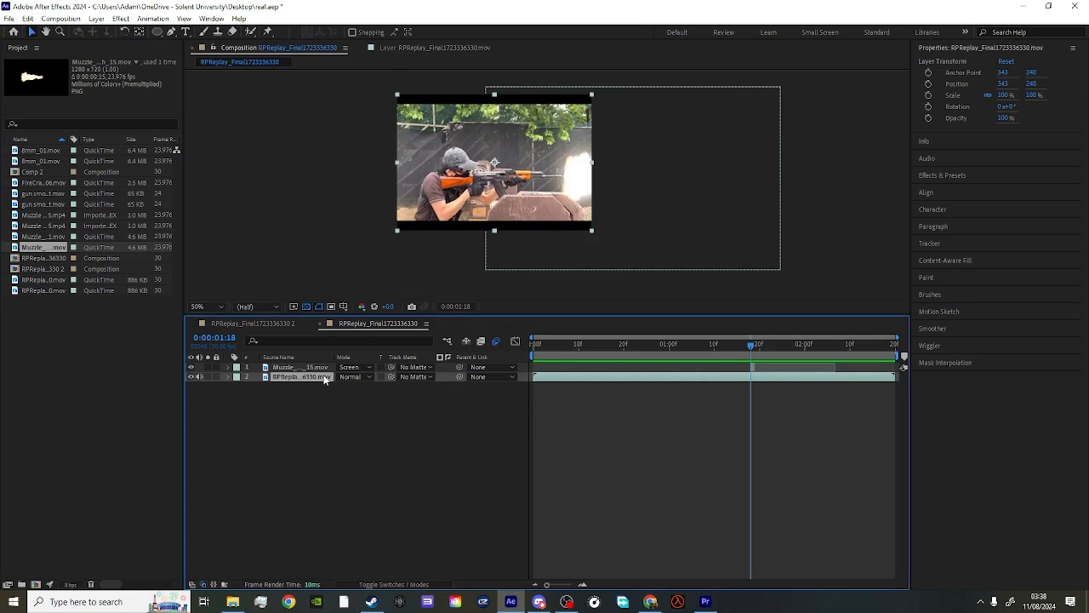
key(ctrl+d)
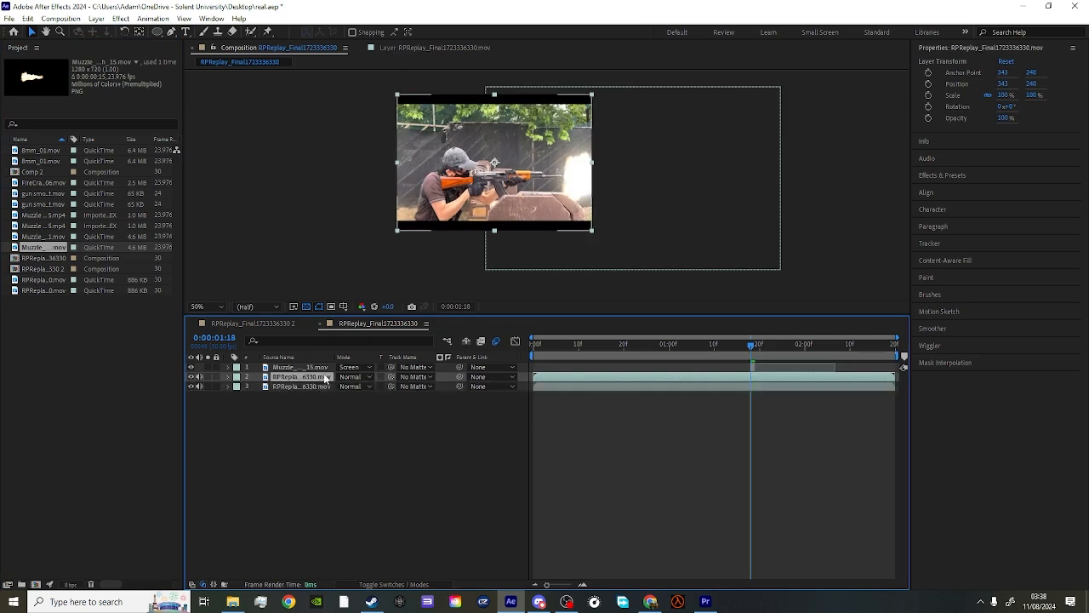
drag(532, 376, 751, 377)
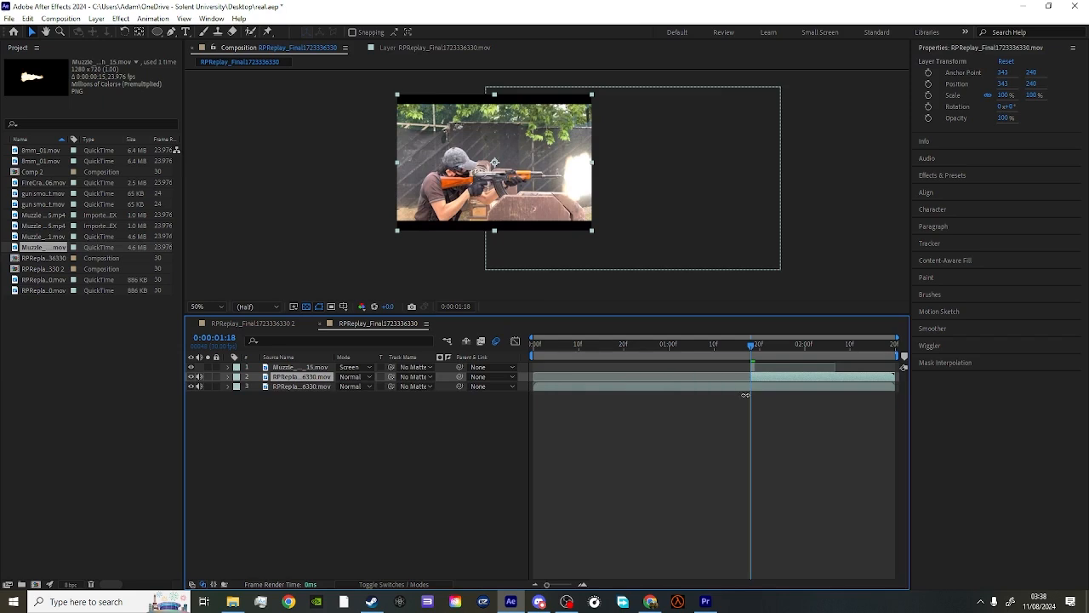
drag(885, 377, 755, 377)
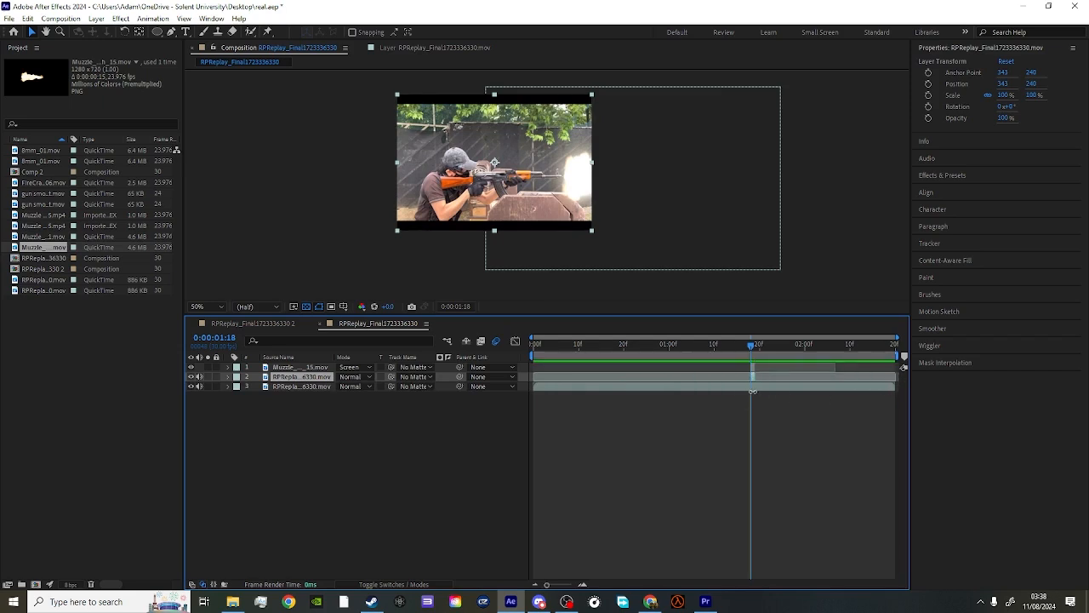
- Set the trimmed footage copy's blending mode to Add
right_click(303, 379)
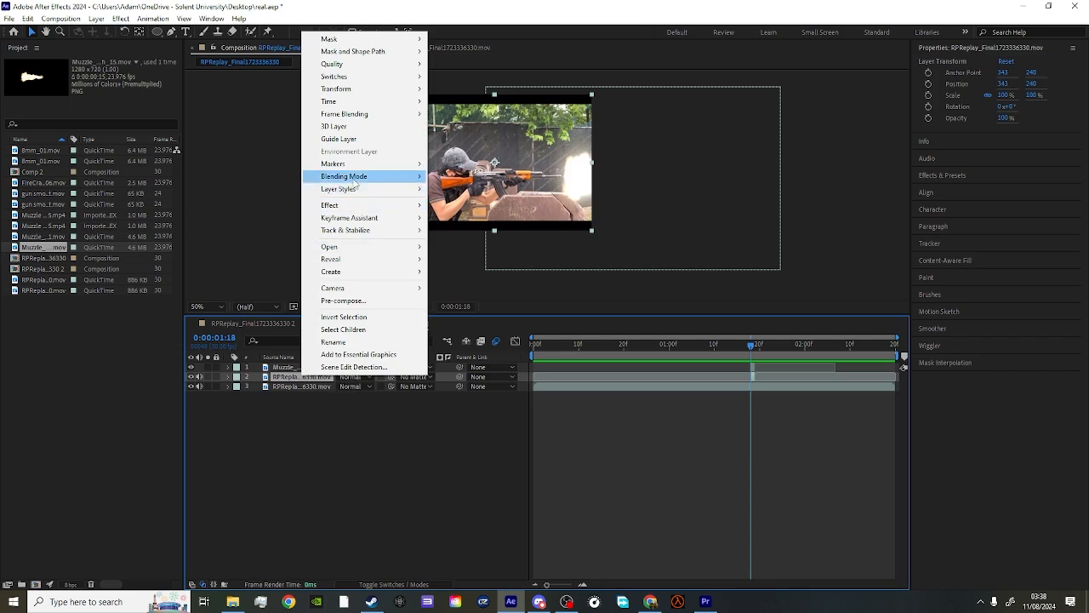
mouse_move(355, 182)
click(460, 236)
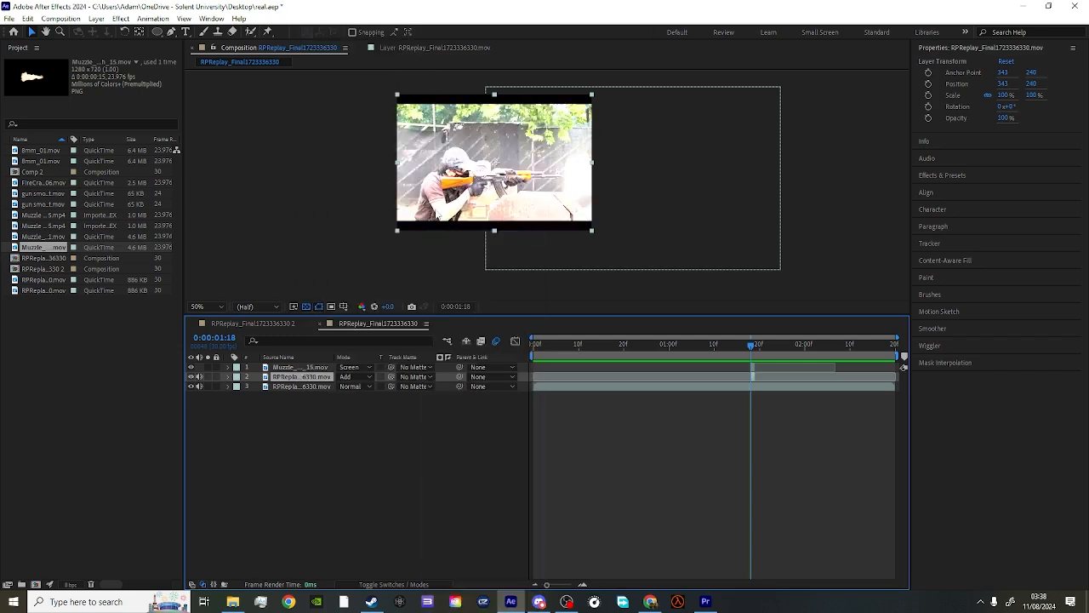
- Draw a large elliptical mask on the trimmed footage copy around the muzzle flash, extending past the frame's right and lower edges
click(171, 31)
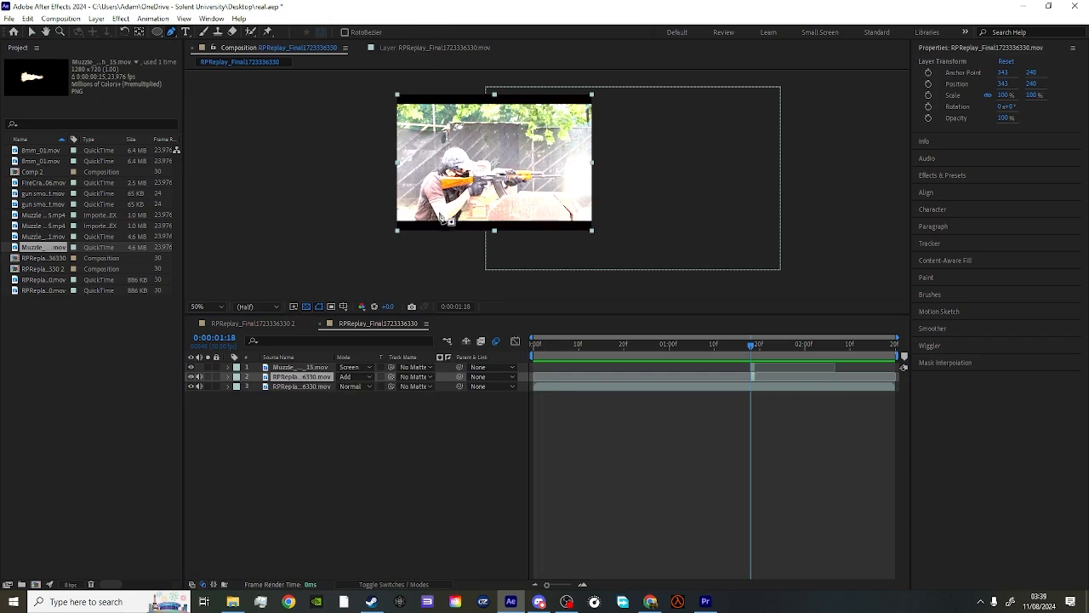
click(160, 35)
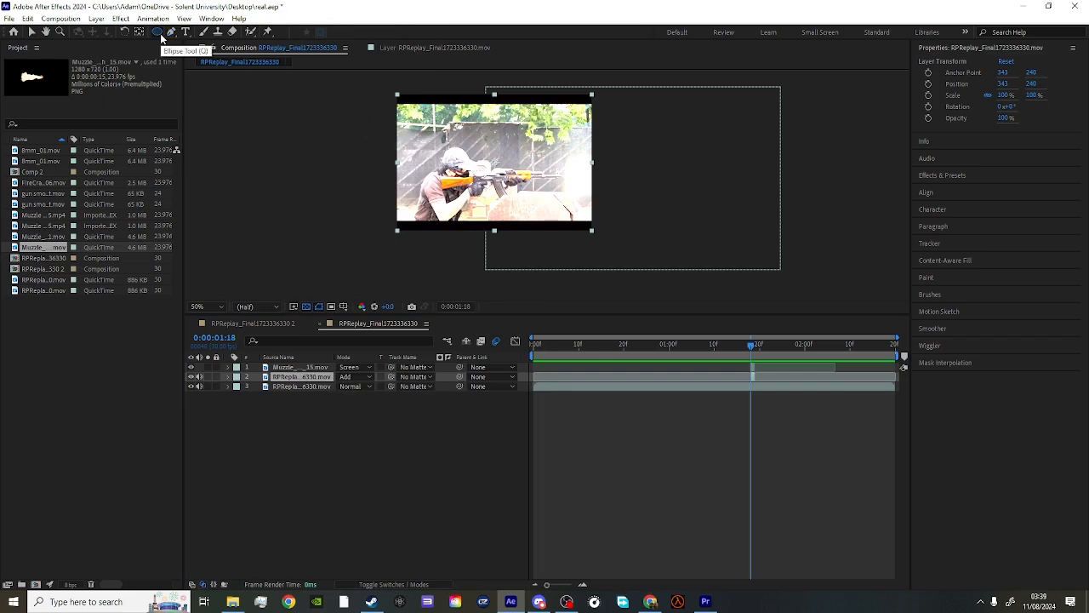
key(q)
key(q)
key(q)
key(q)
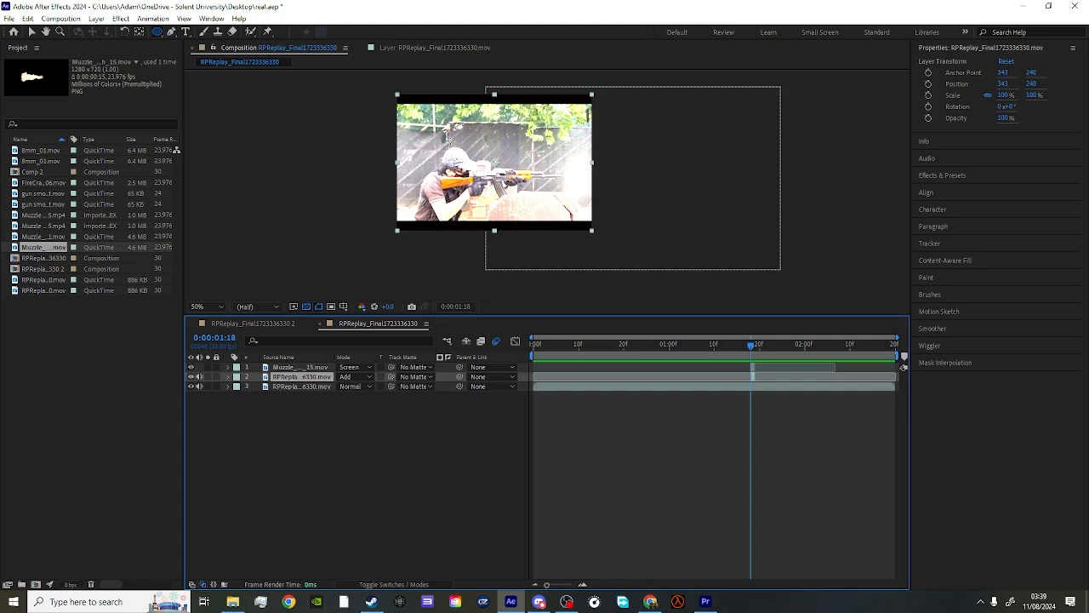
drag(450, 139, 703, 275)
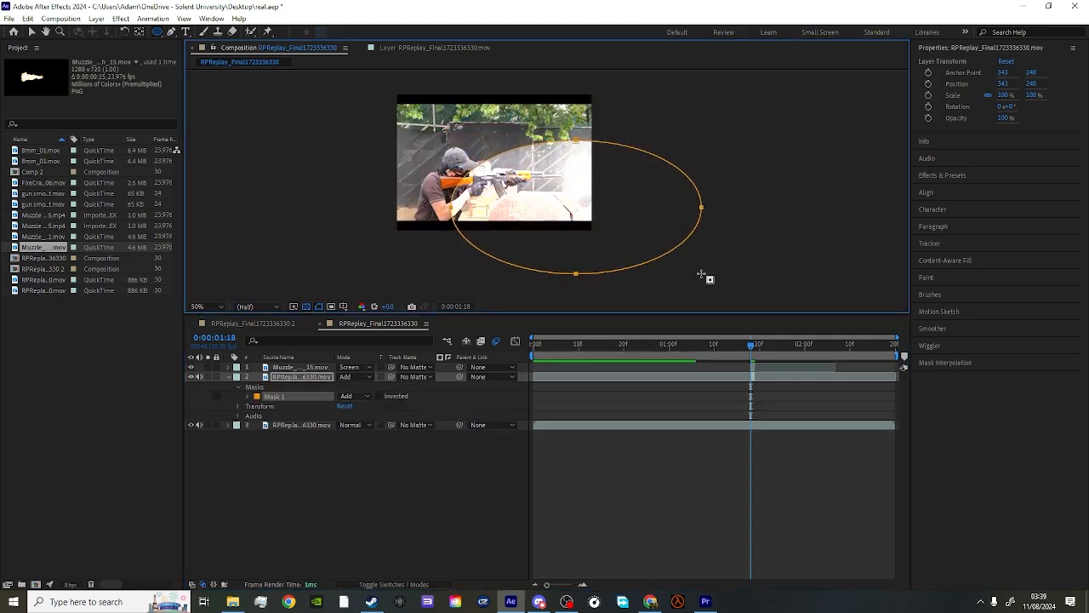
- Feather the elliptical mask on the trimmed footage copy to soften the edge of the brightened area, and deselect the layer
click(311, 376)
key(f)
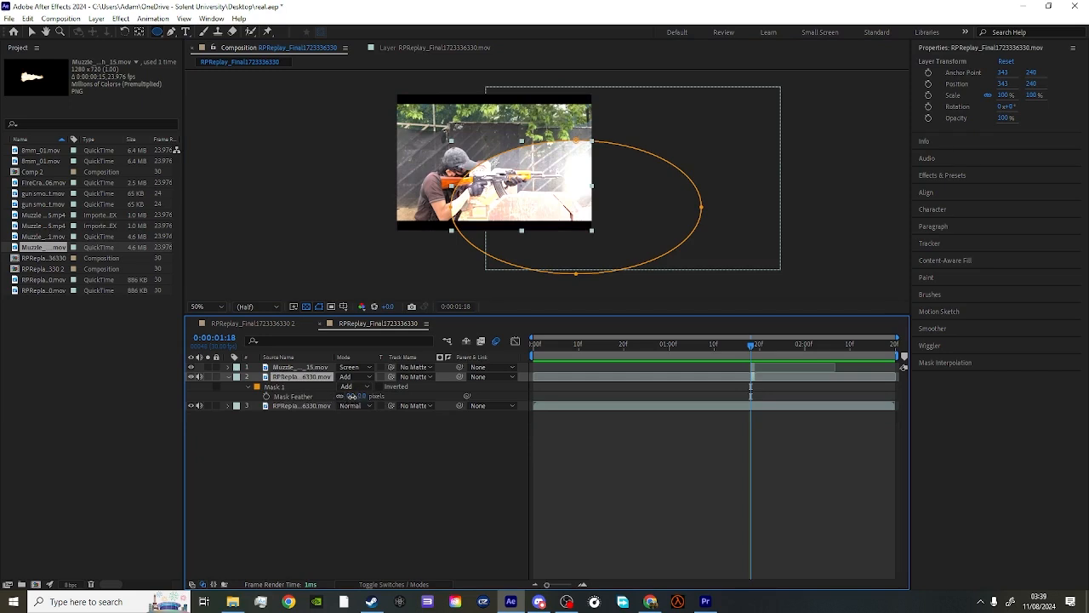
click(366, 442)
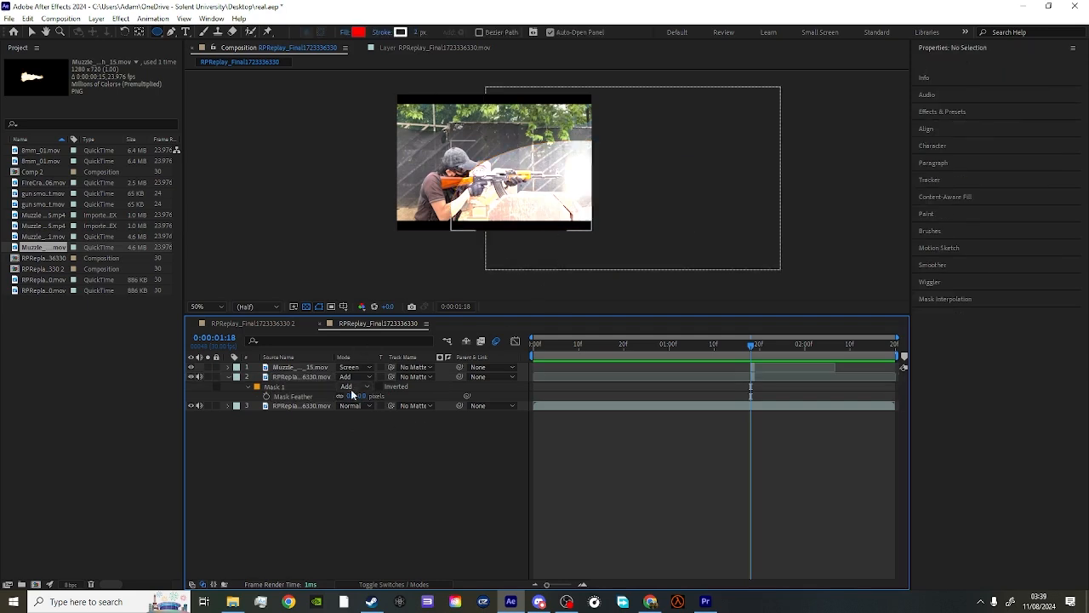
drag(351, 396, 480, 395)
click(227, 377)
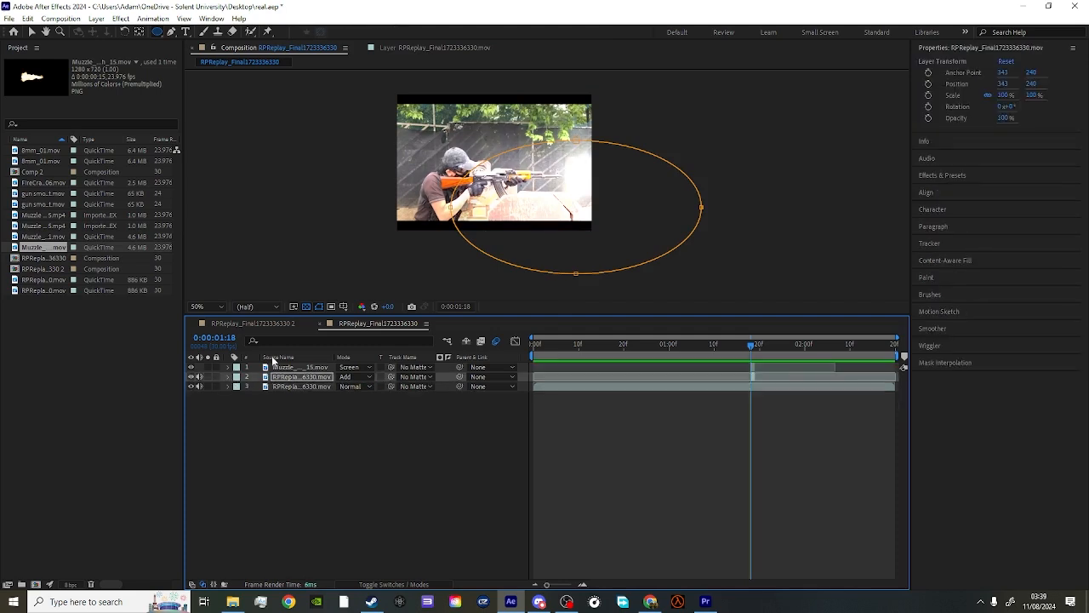
click(35, 33)
click(392, 441)
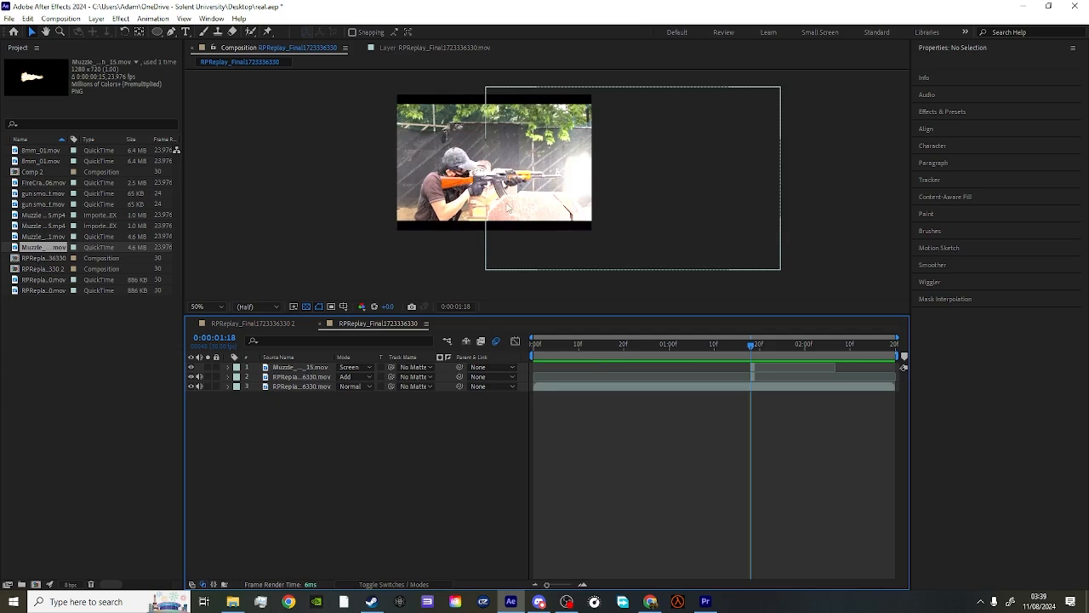
- Import FireCracker_06.mov from the Action Essentials 2 "16. Sparks" folder and add it as the topmost layer around the flash frame
click(324, 368)
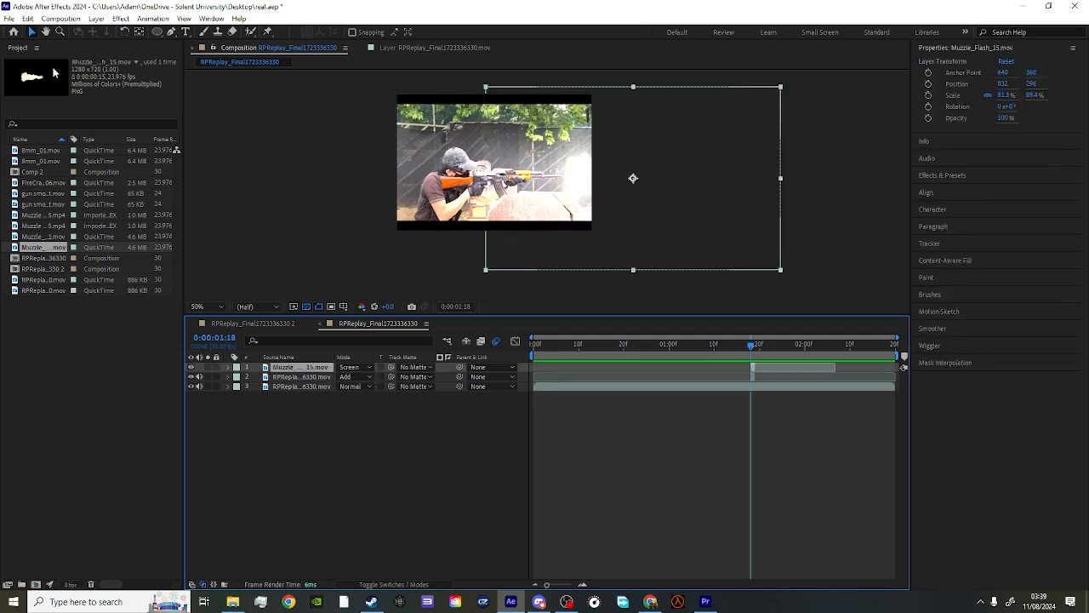
click(8, 18)
mouse_move(34, 175)
click(217, 177)
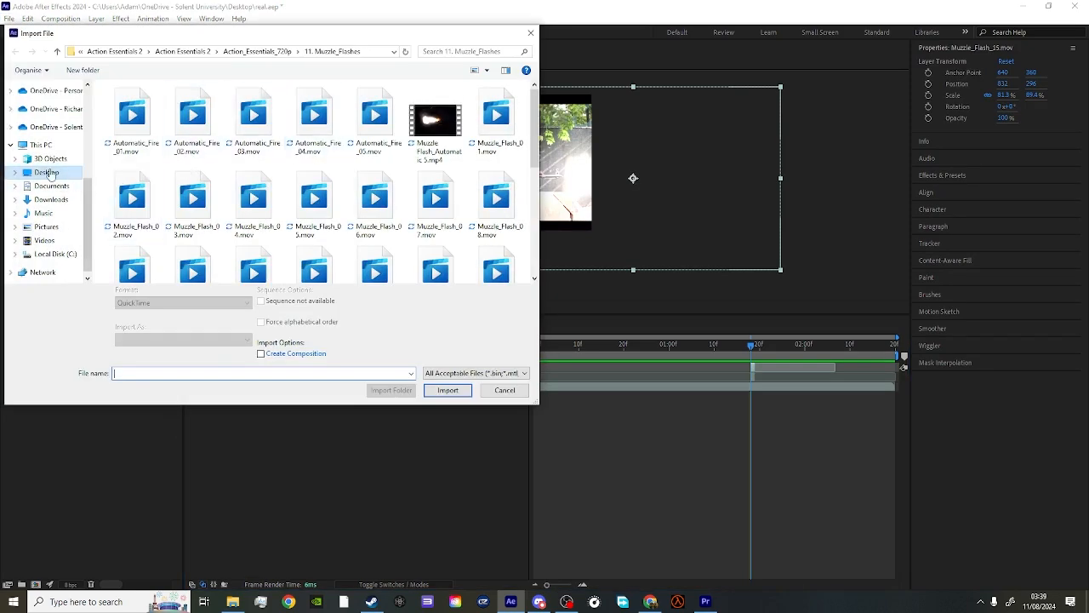
click(47, 172)
double_click(149, 93)
double_click(170, 104)
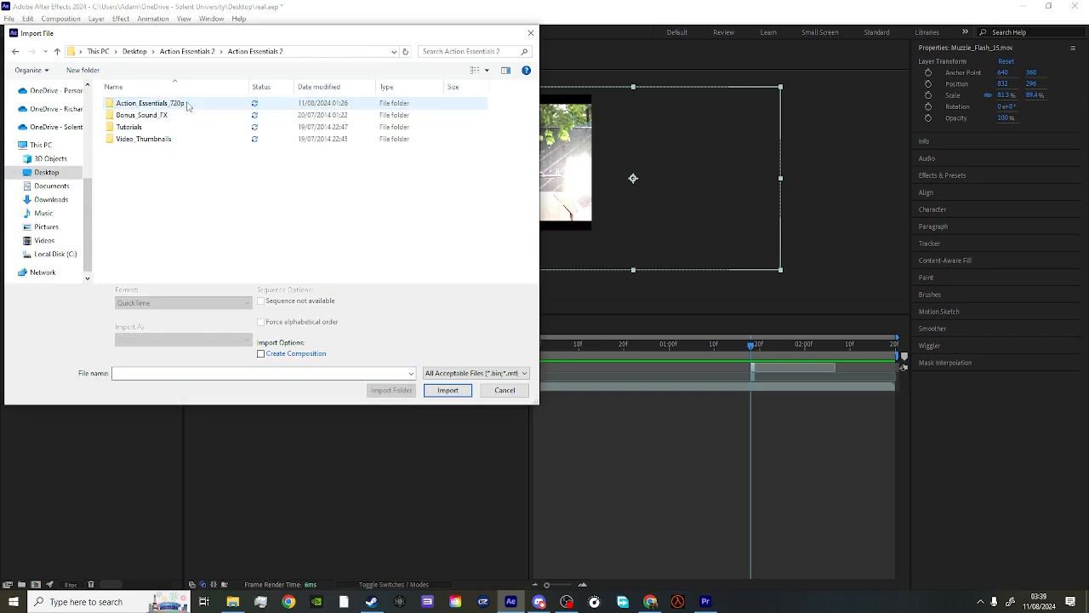
double_click(188, 105)
scroll(162, 230, down, 2)
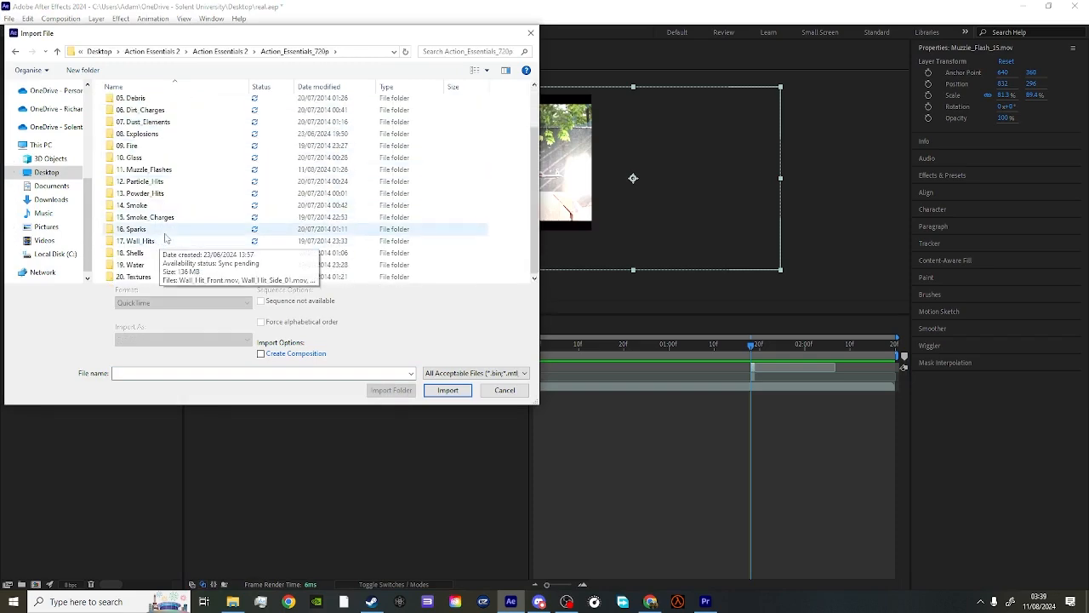
double_click(140, 229)
click(436, 120)
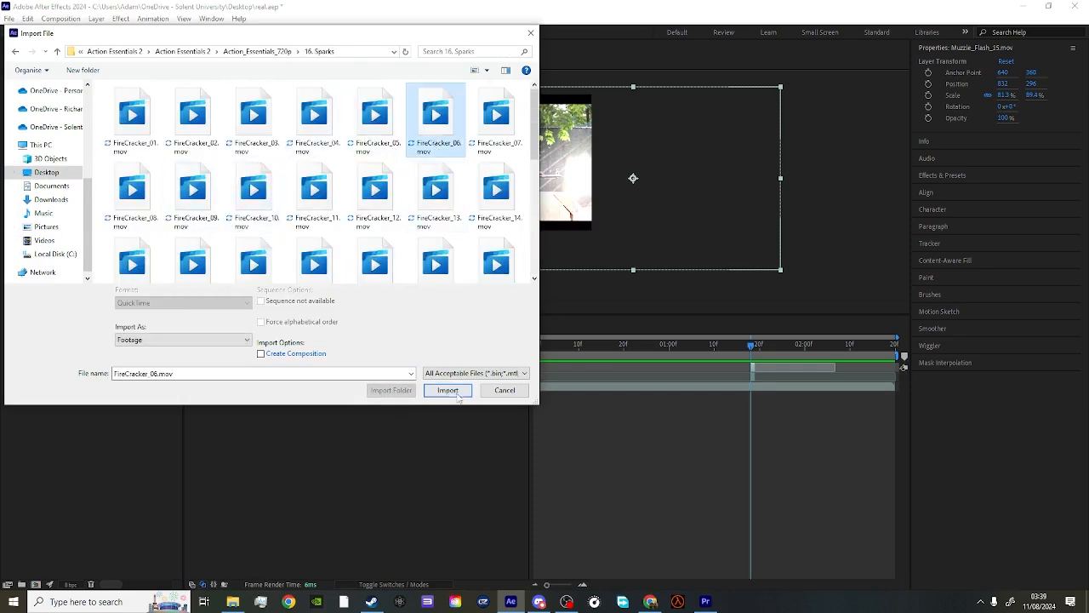
click(458, 393)
drag(27, 85, 785, 370)
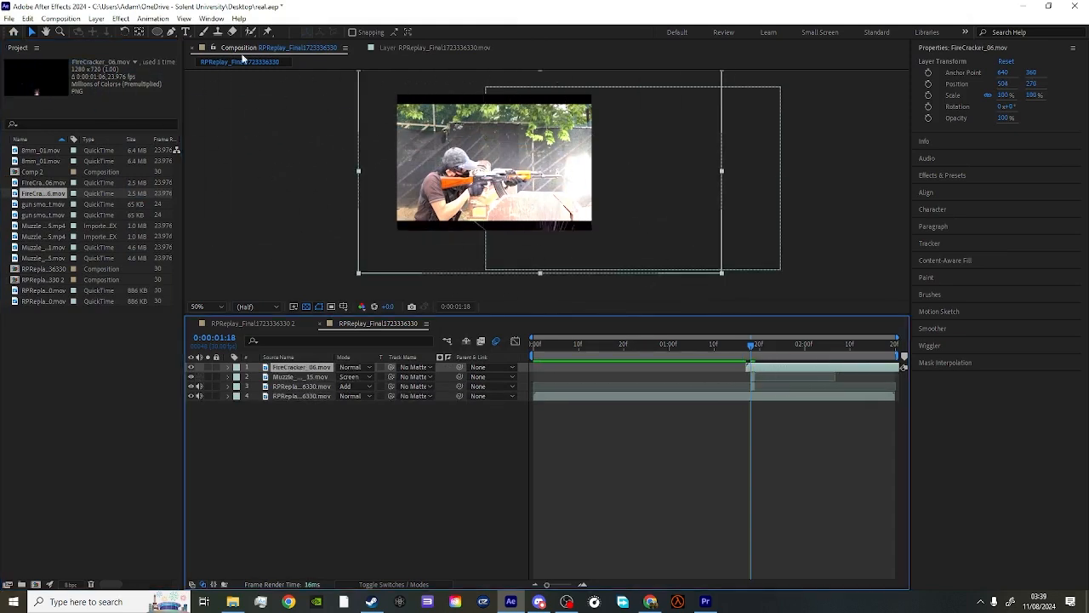
- Rotate the FireCracker_06 layer to about 88.2°, scale it to about 75.3 × 63.6%, and move it to the rifle's muzzle at about 818, 284
click(125, 32)
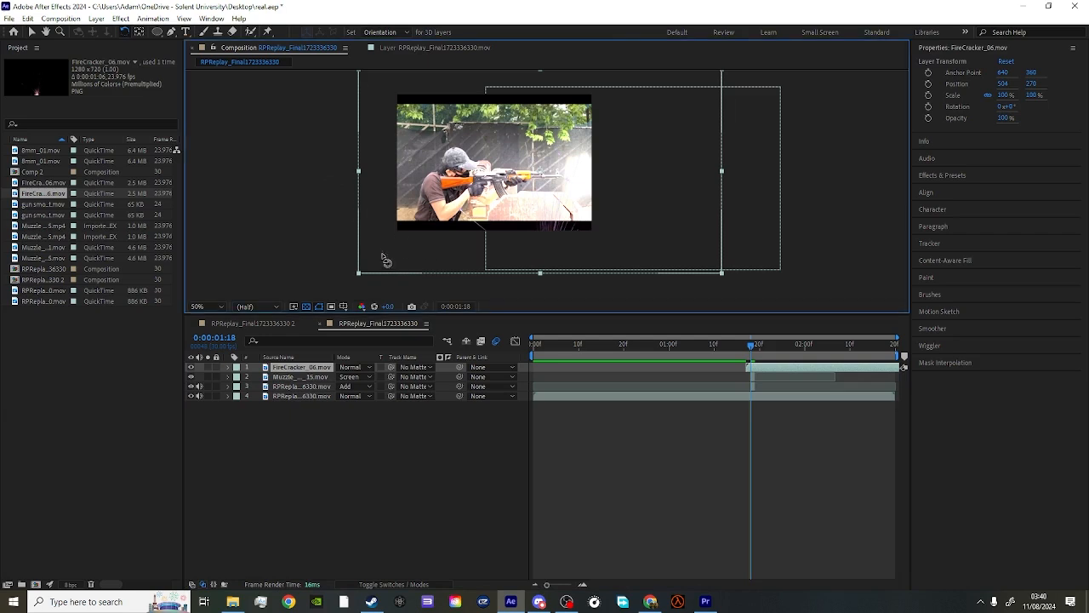
drag(382, 260, 394, 77)
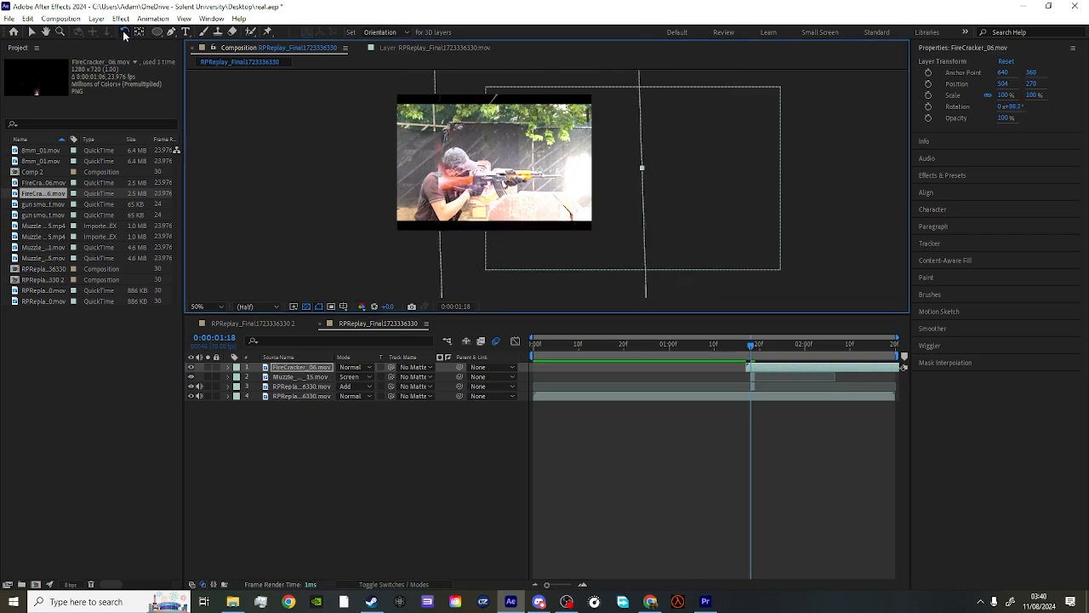
click(32, 32)
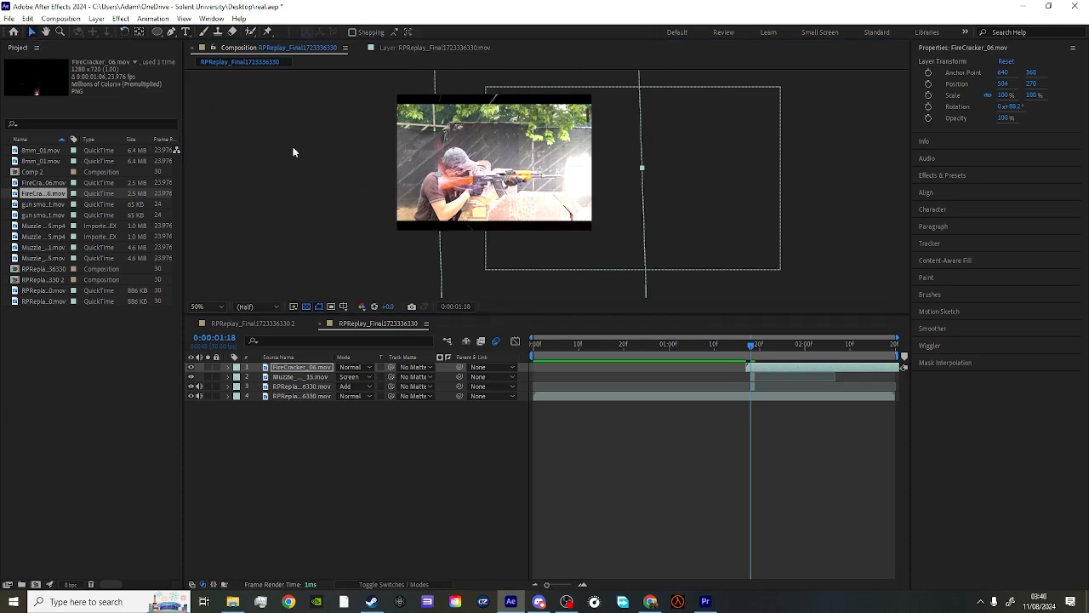
drag(461, 270, 571, 165)
drag(554, 264, 593, 284)
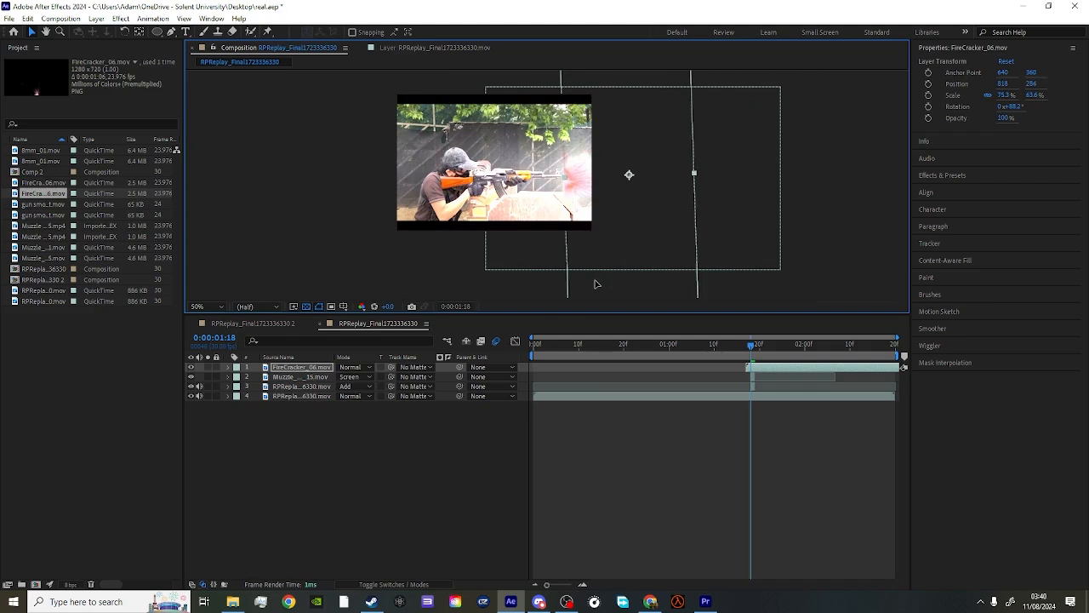
- Move the FireCracker_06 layer below the muzzle flash layer and shift its footage slightly earlier, keeping the visible start at 0:00:01:18
drag(318, 378, 320, 382)
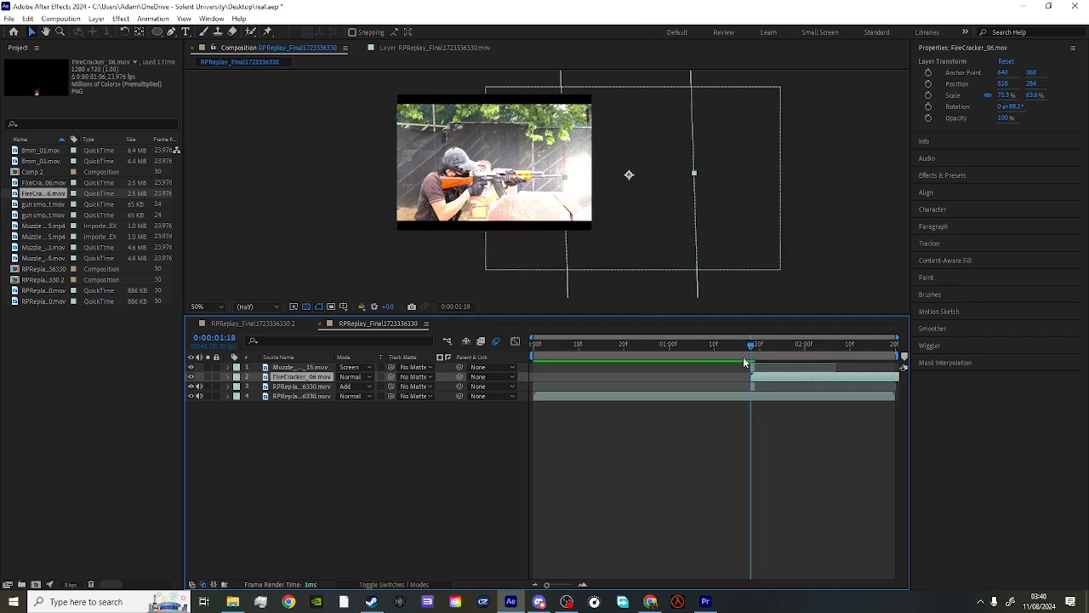
drag(772, 377, 763, 383)
click(759, 350)
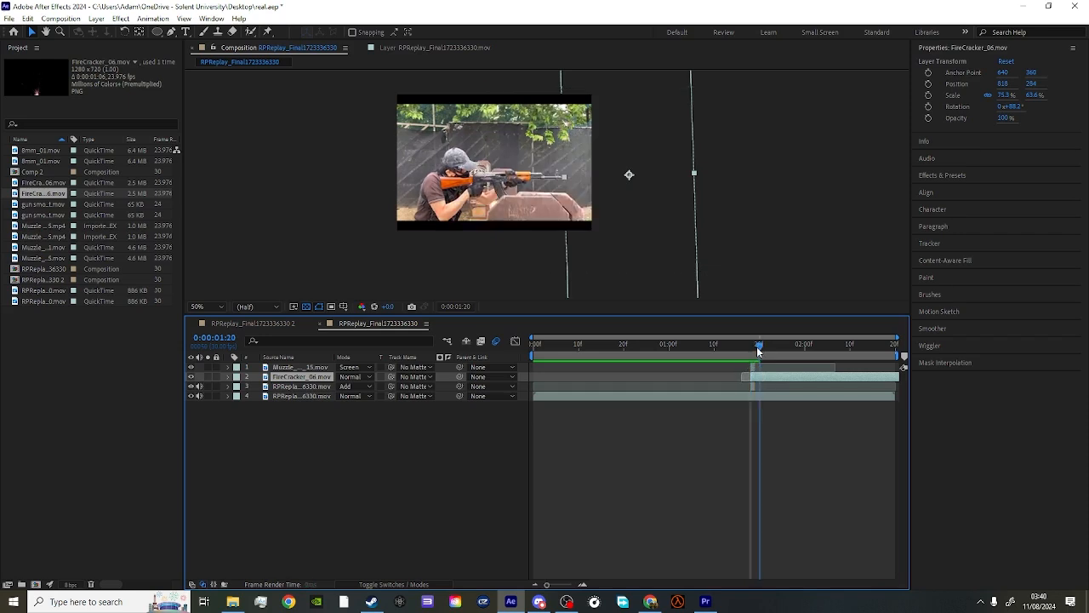
drag(758, 350, 751, 350)
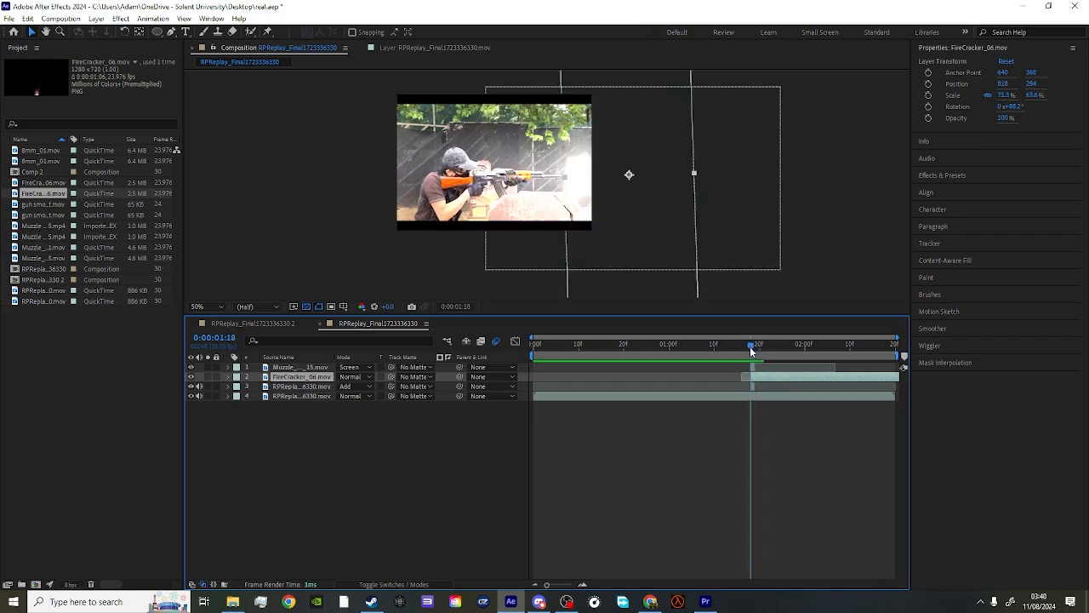
- Apply the Tint effect to the FireCracker_06 layer
right_click(298, 377)
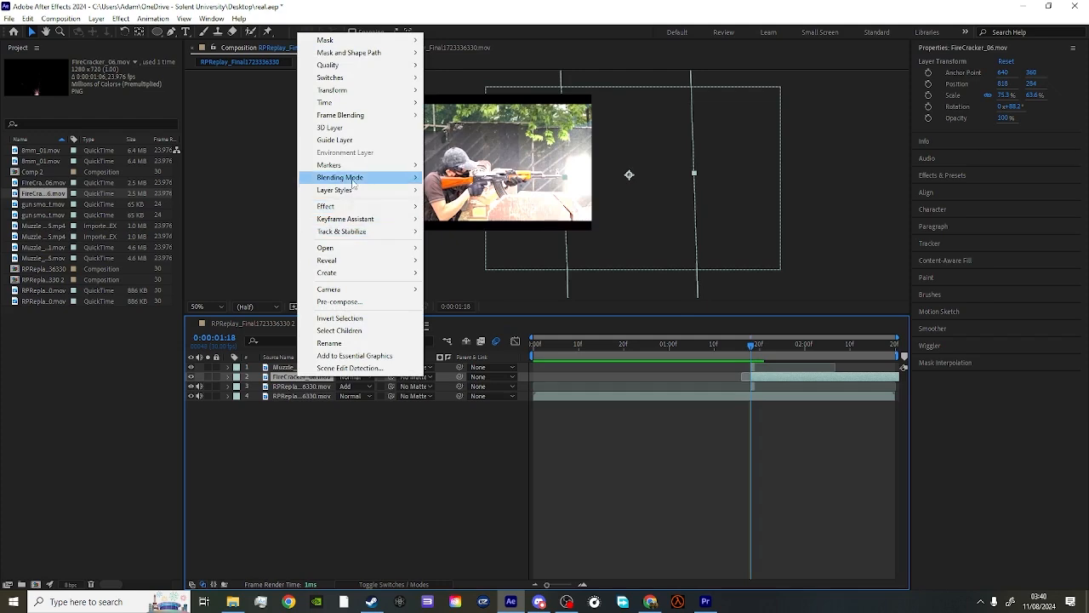
mouse_move(339, 213)
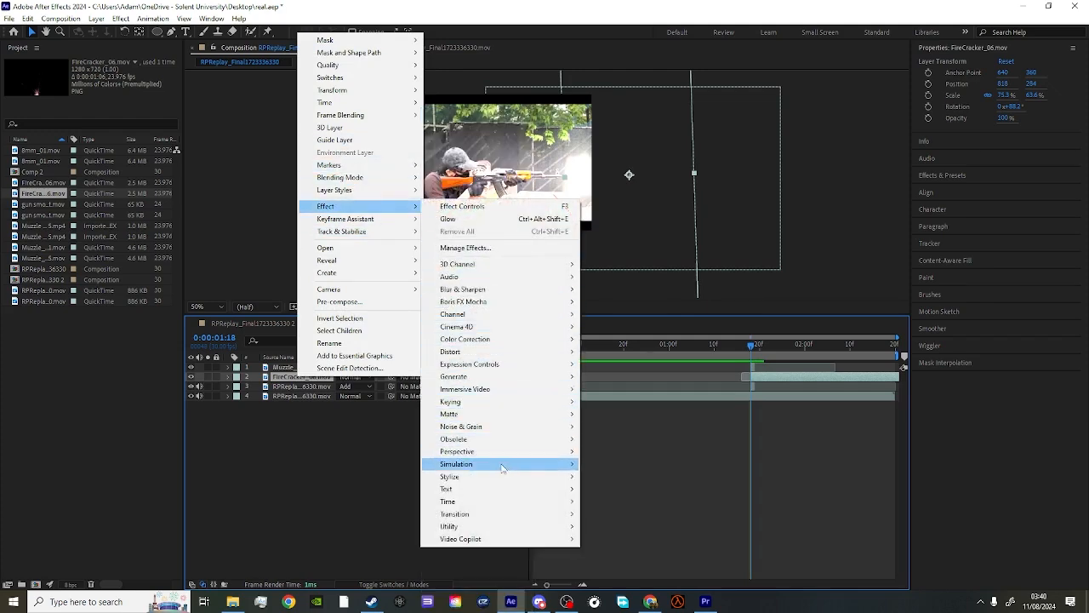
mouse_move(505, 340)
click(613, 568)
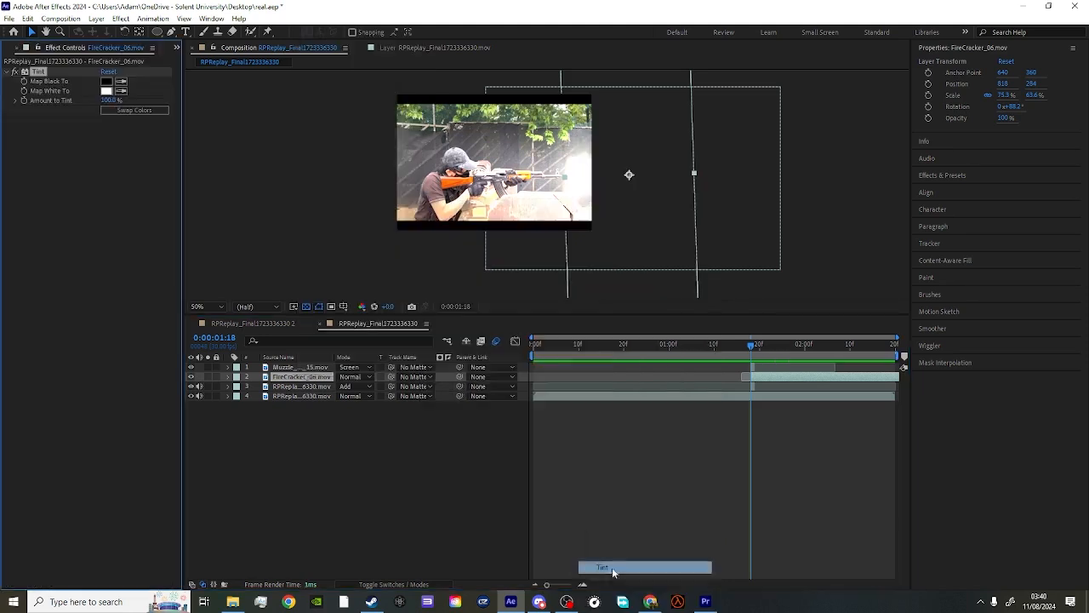
- Map the Tint effect's white to a light orange-yellow on the FireCracker_06 layer and check the frames around the flash
click(105, 91)
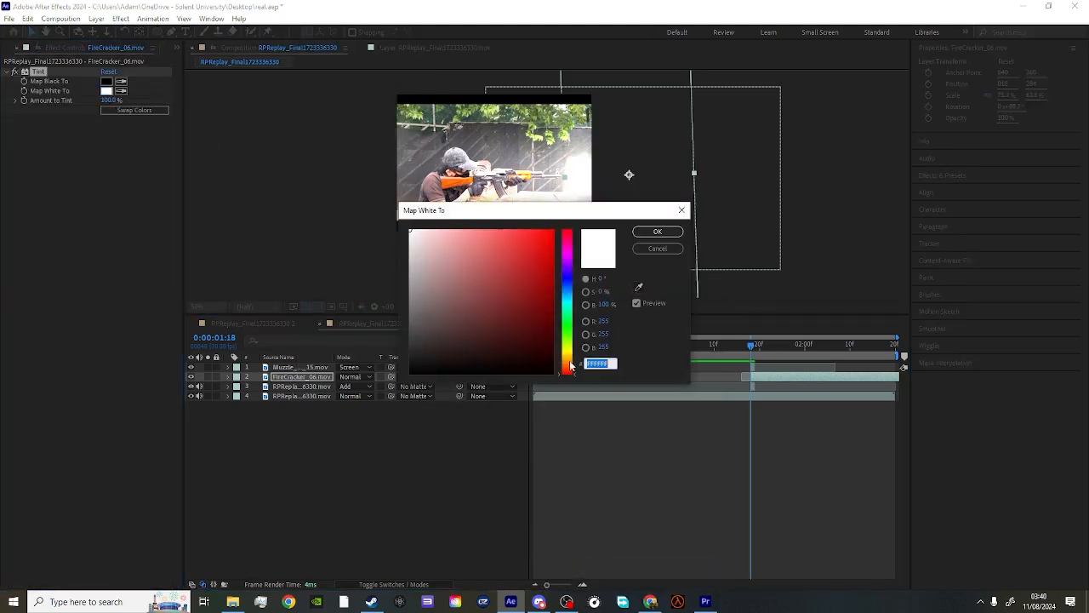
click(567, 359)
click(492, 223)
click(657, 232)
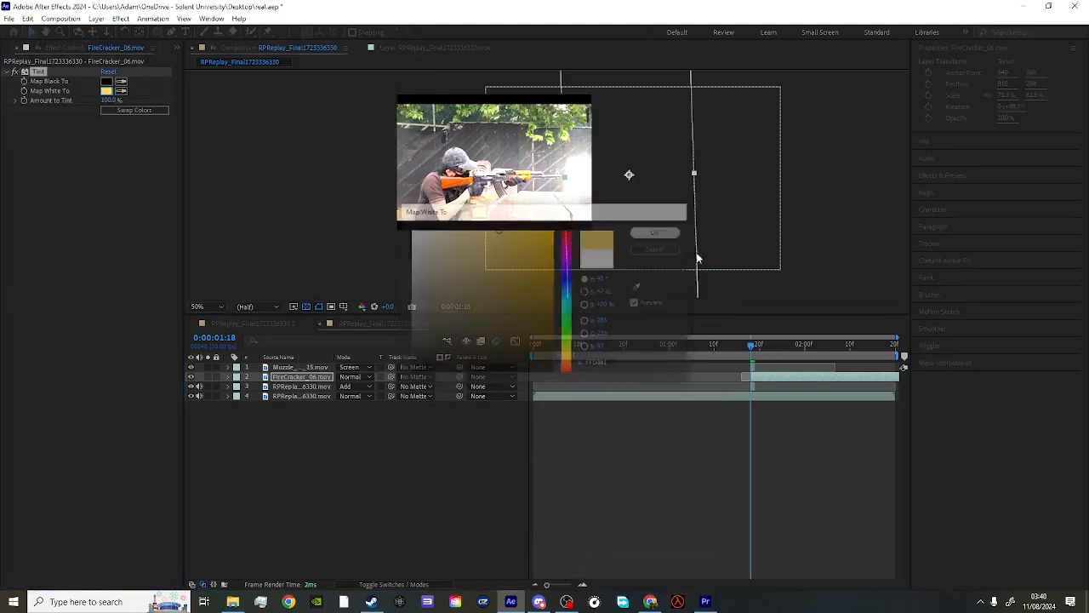
click(755, 349)
mouse_move(755, 352)
mouse_down()
mouse_move(769, 349)
mouse_move(734, 349)
mouse_move(752, 349)
mouse_up()
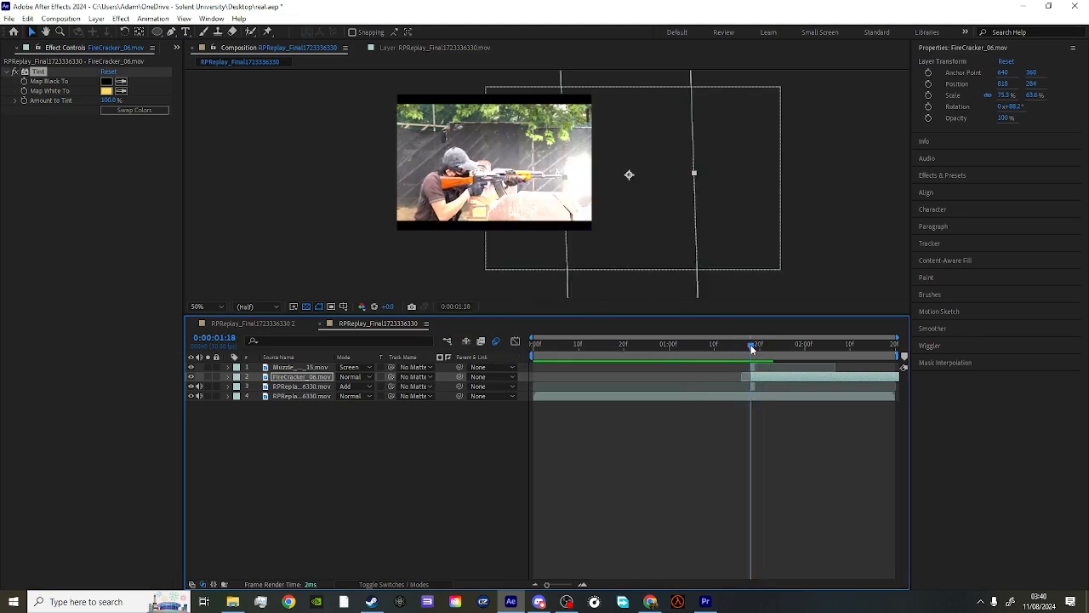
- Import gun smoke side shot.mov from the Downloads folder and add it to the composition as the topmost layer
click(15, 48)
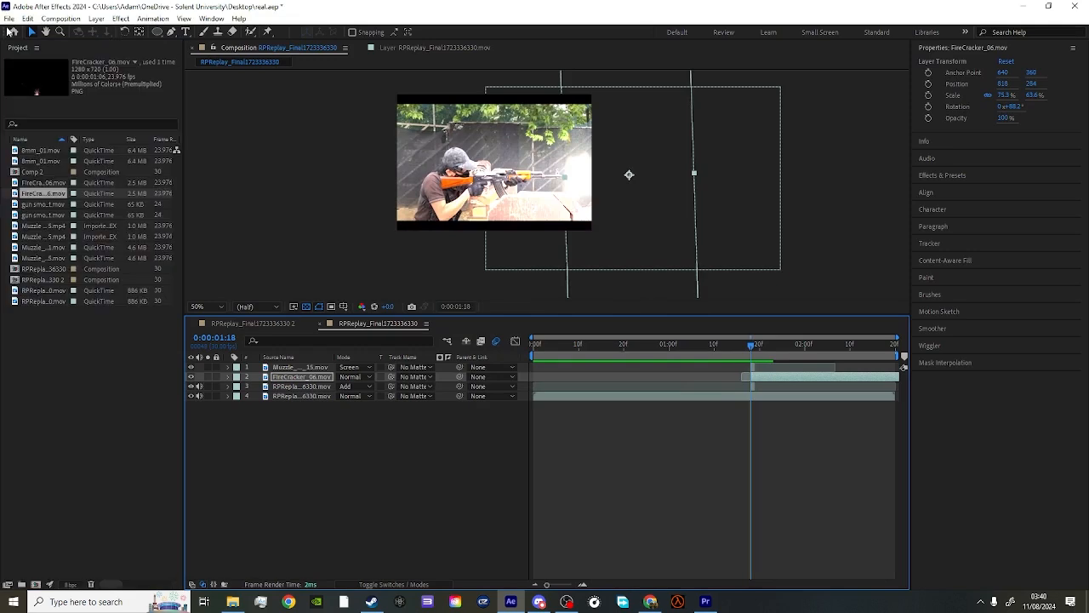
click(9, 19)
mouse_move(52, 180)
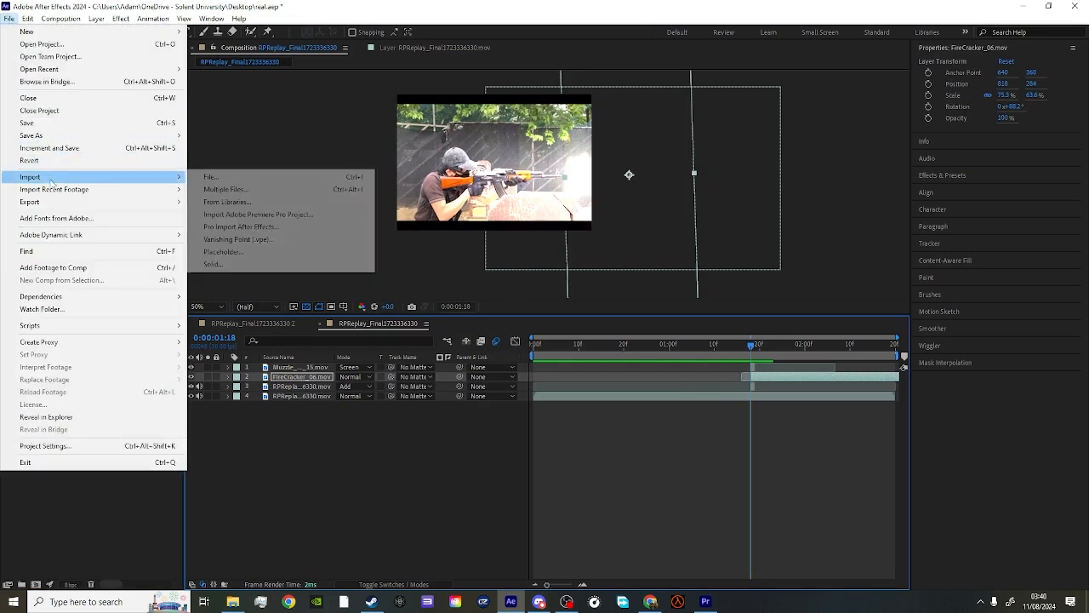
click(205, 177)
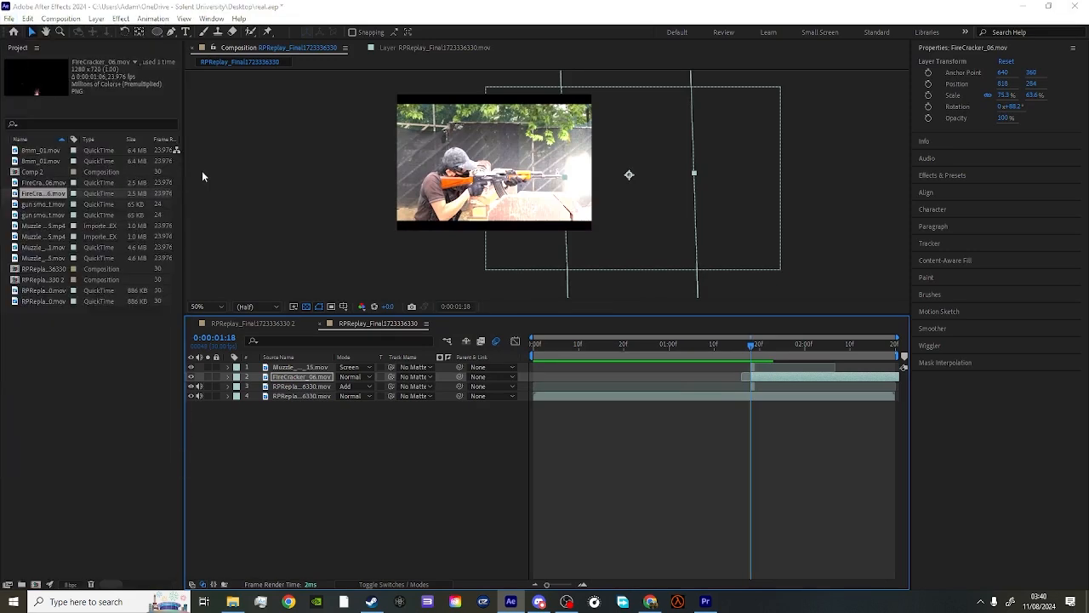
click(63, 175)
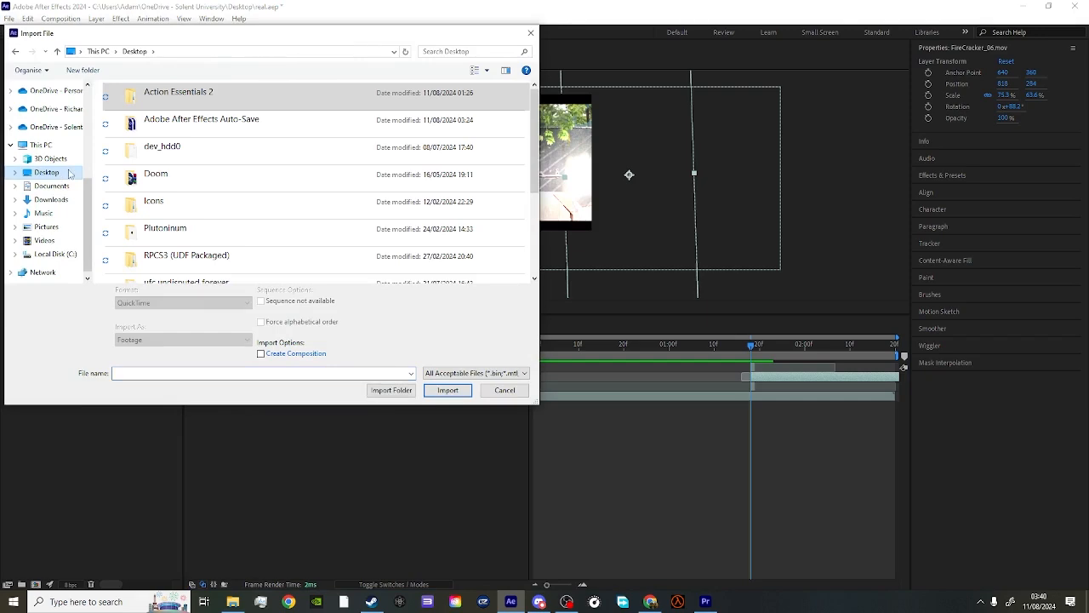
click(51, 199)
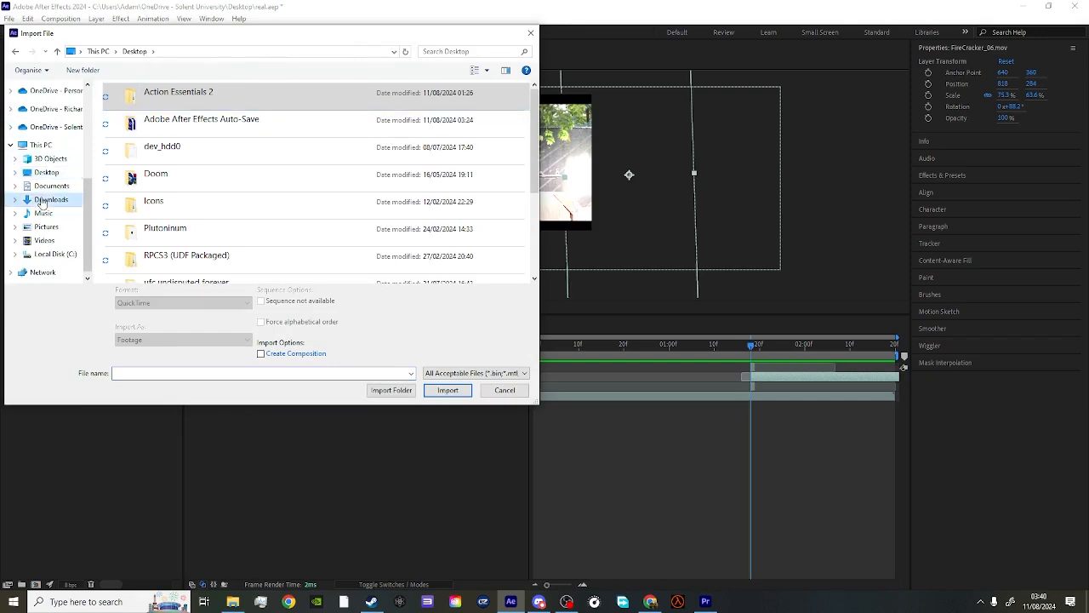
click(186, 130)
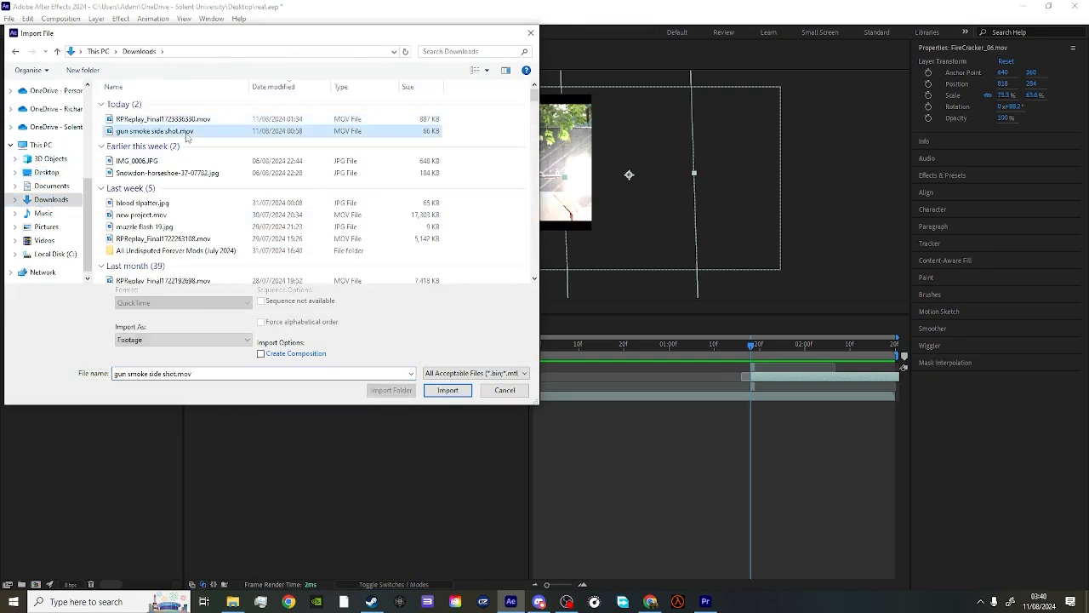
click(448, 390)
drag(83, 97, 512, 365)
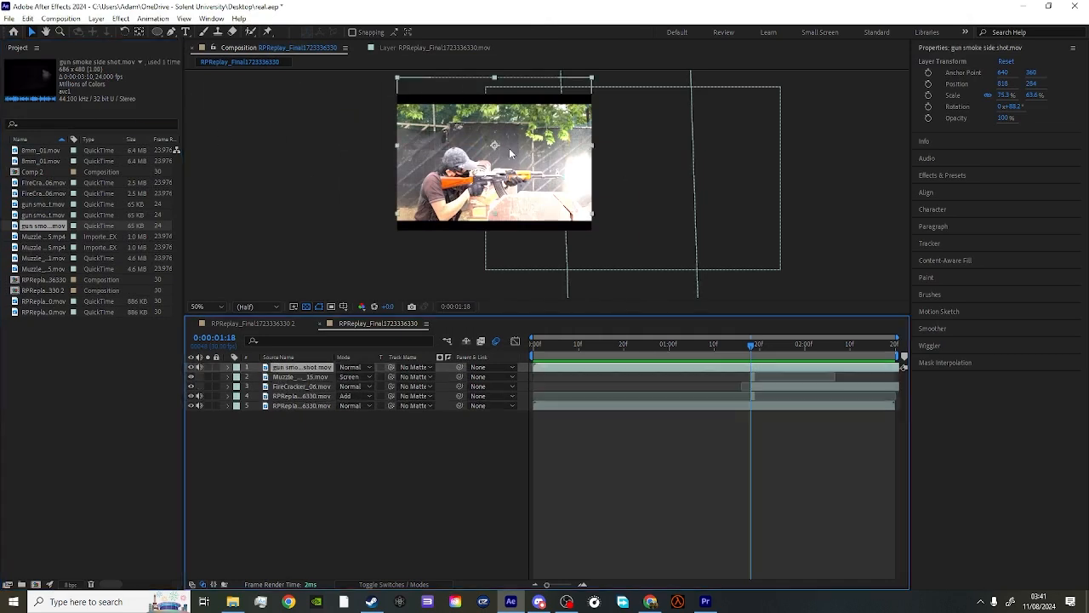
- Set the gun smoke layer's blending mode to Screen
right_click(442, 154)
mouse_move(514, 303)
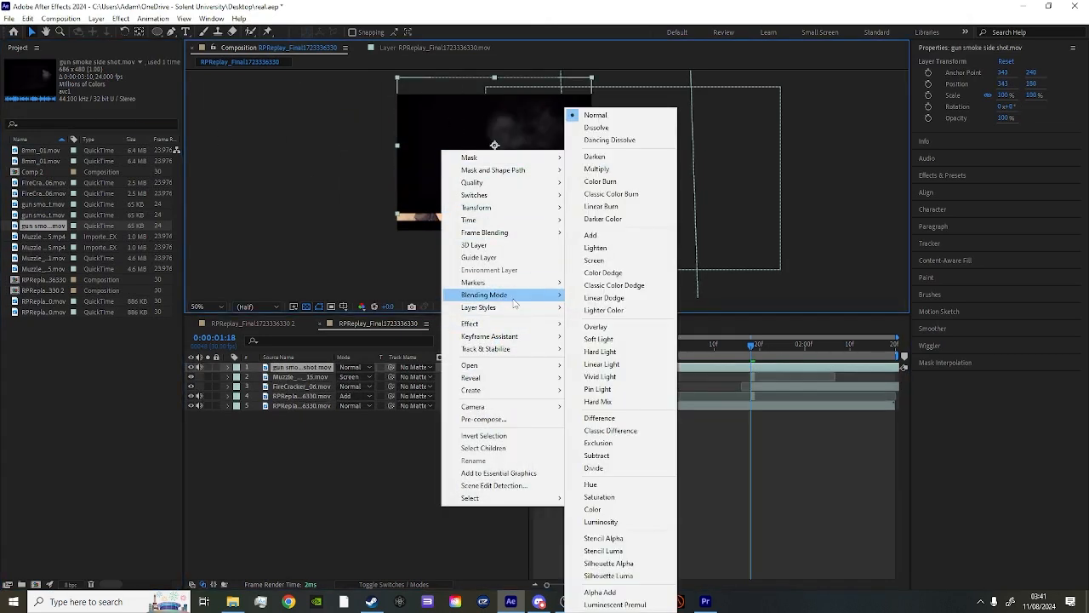
click(601, 262)
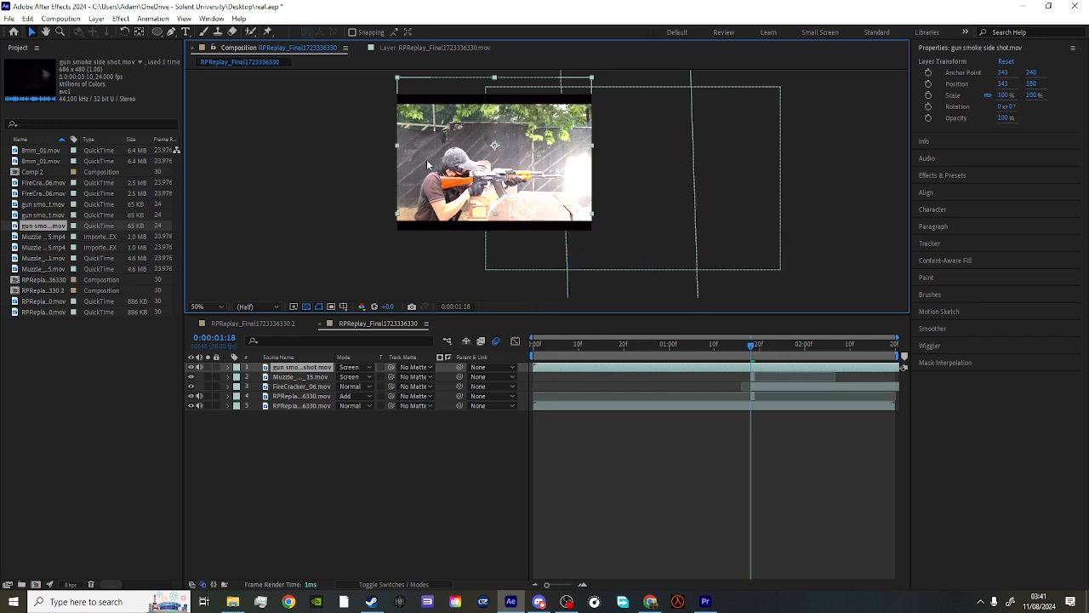
- Mirror the gun smoke layer horizontally at about -95.3% width beside the muzzle at about 807, 308, and shift its start to 0:00:01:18
drag(396, 146, 587, 169)
drag(497, 193, 626, 233)
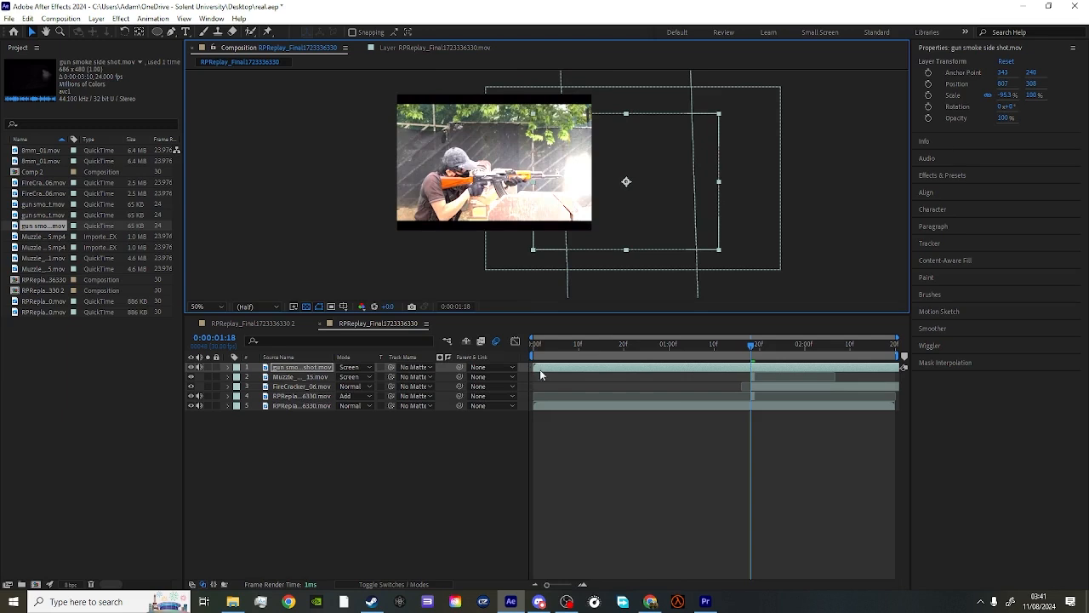
drag(540, 374, 794, 382)
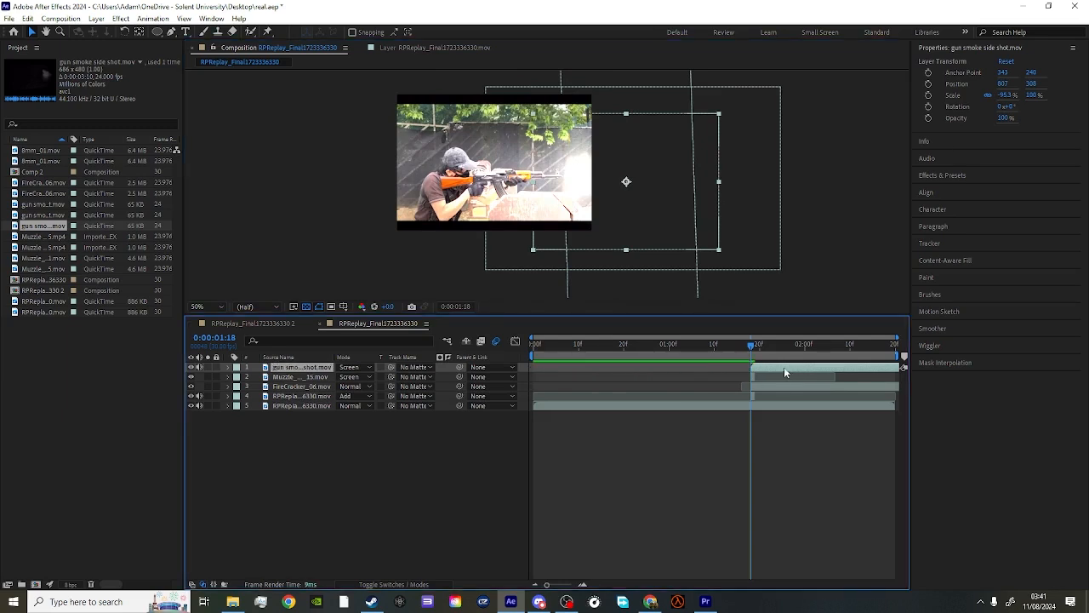
key(space)
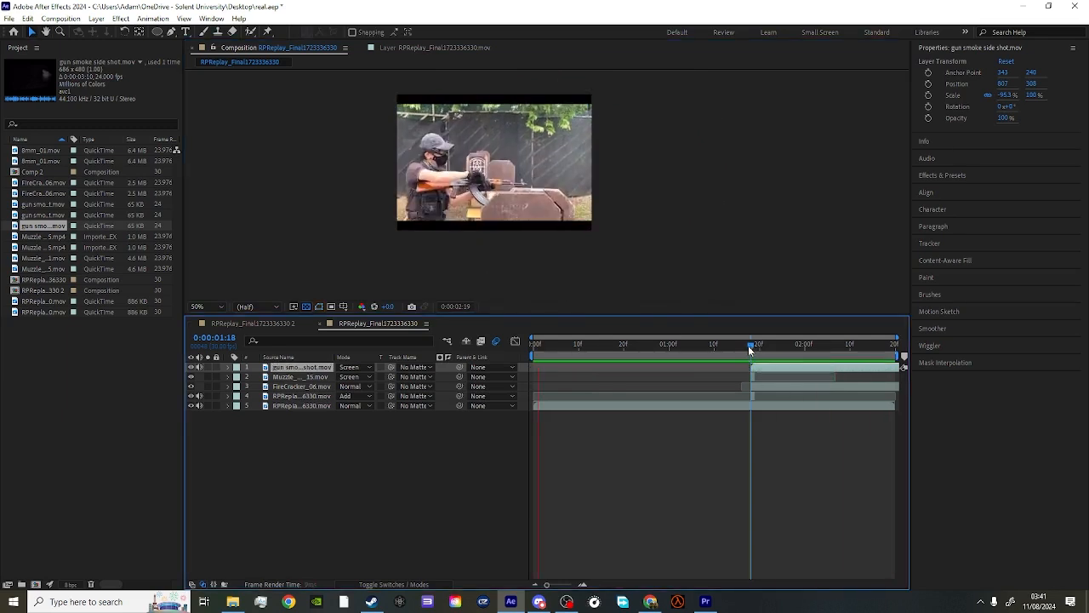
- Split the gun smoke layer at 0:00:01:26, delete the later part, and return to the flash frame at 0:00:01:18
drag(750, 349, 786, 349)
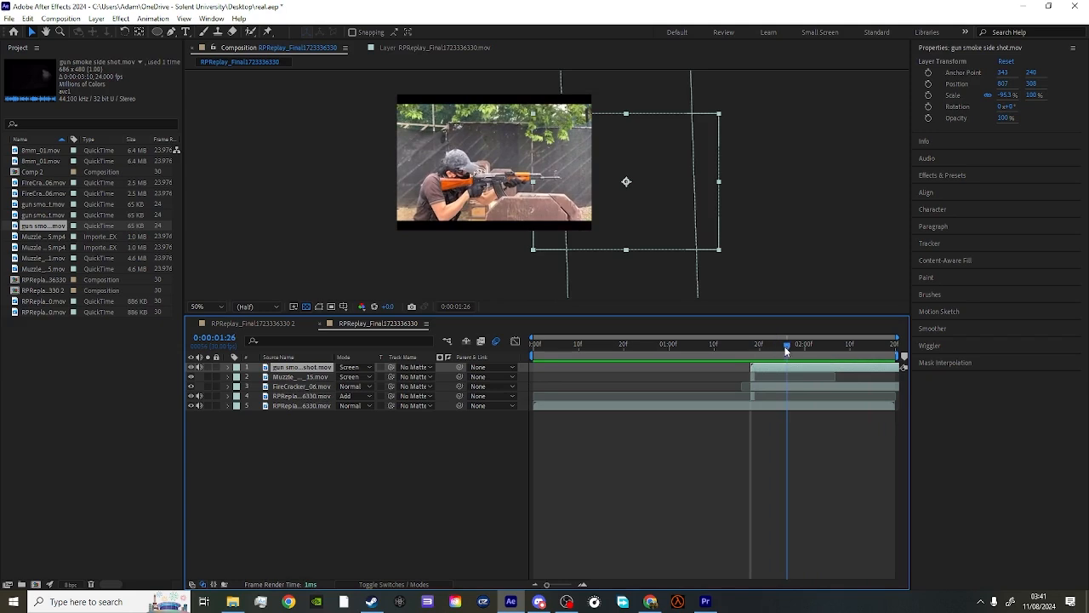
key(ctrl+d)
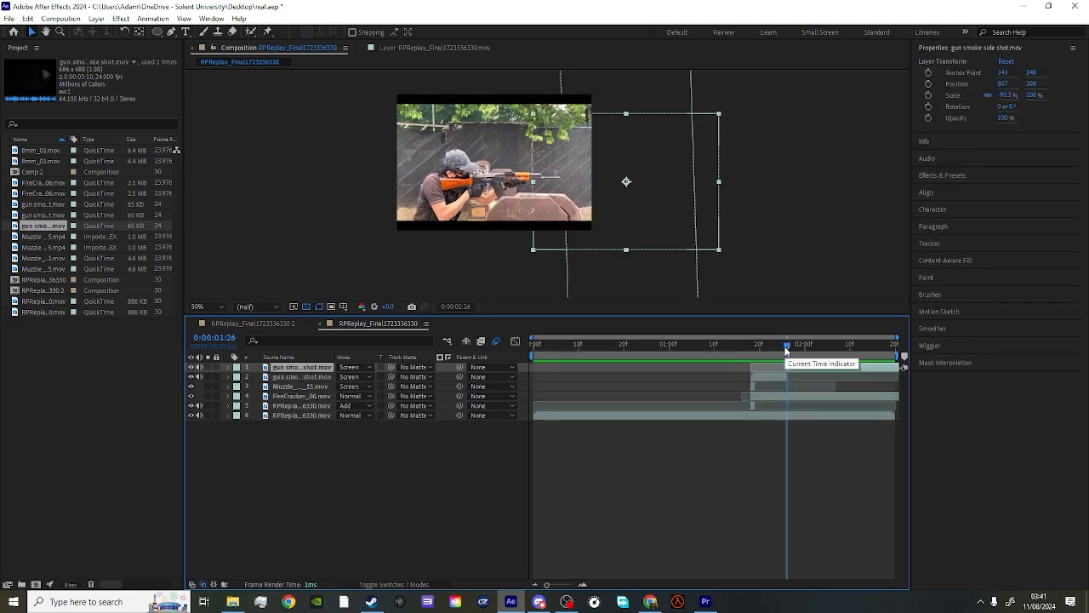
key(Delete)
drag(785, 347, 751, 345)
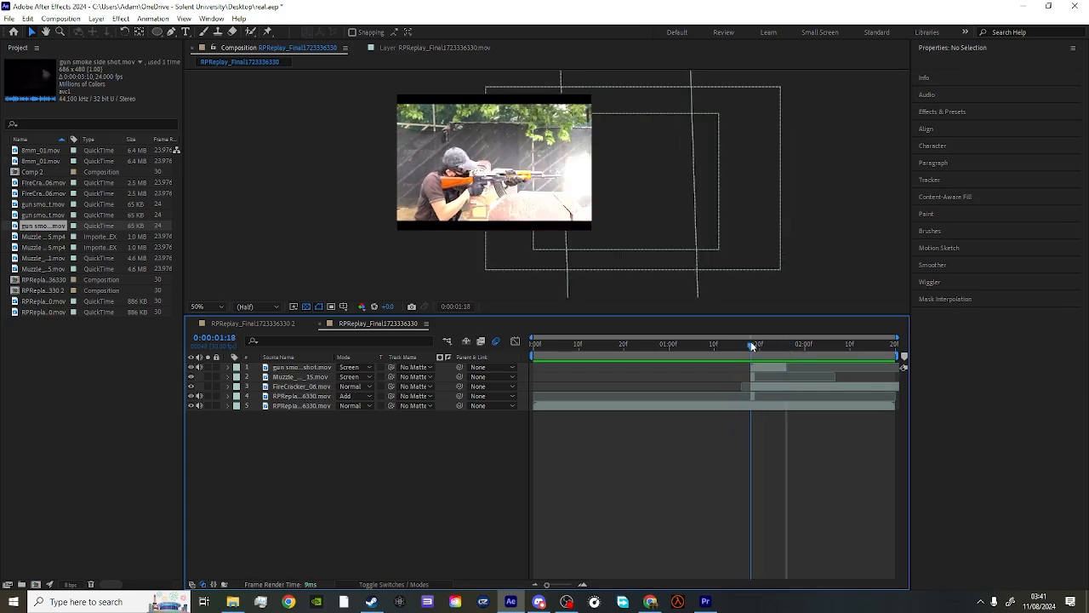
click(47, 32)
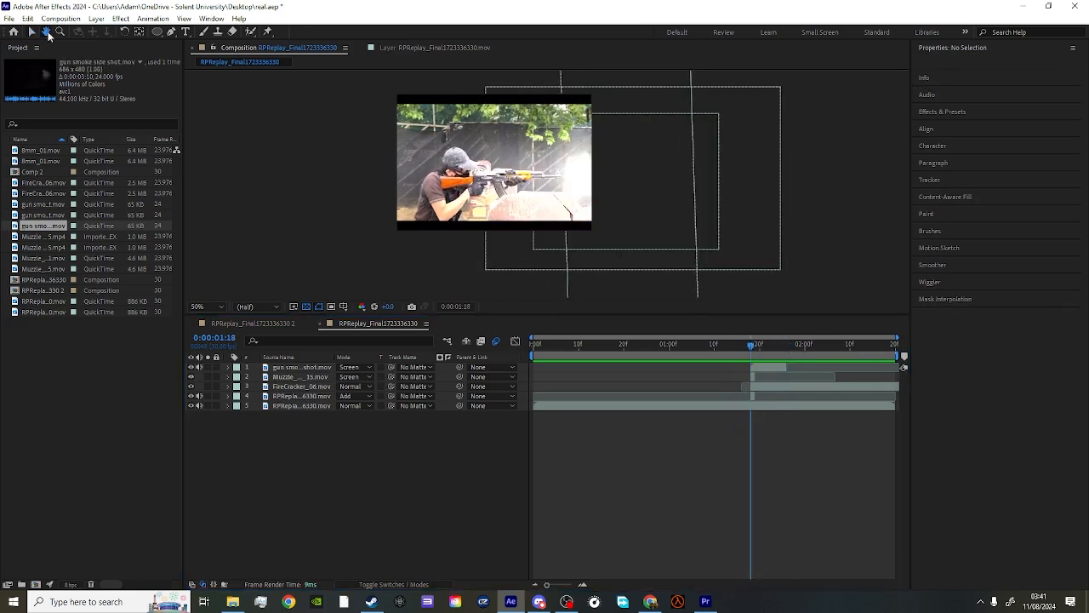
- Inspect the rifle's receiver area up close in the flash frame
scroll(391, 193, up, 1)
scroll(417, 170, down, 1)
click(31, 32)
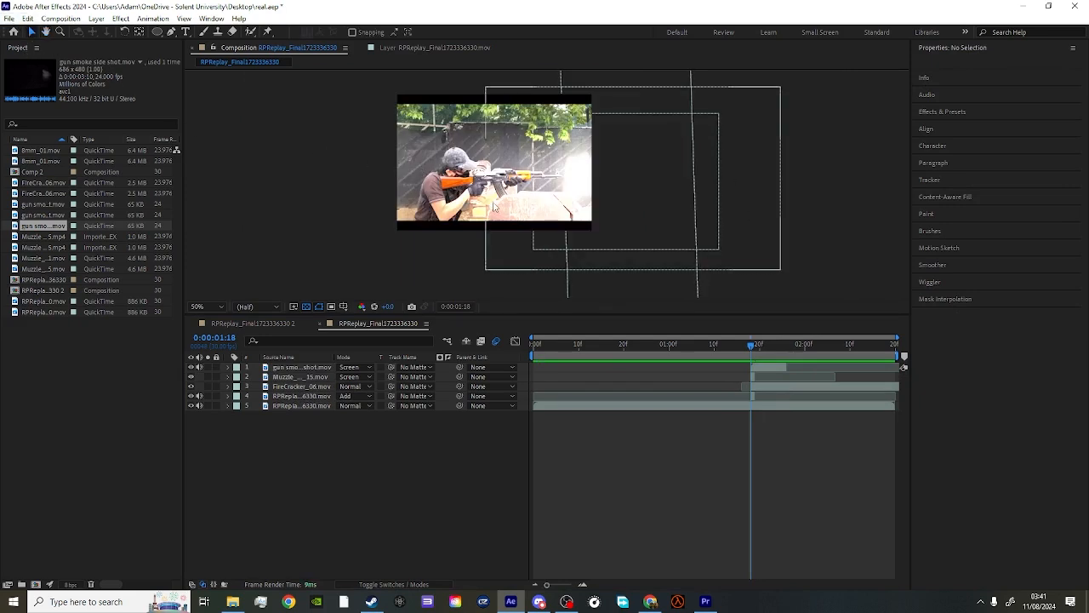
scroll(548, 183, up, 1)
click(46, 32)
scroll(451, 188, up, 4)
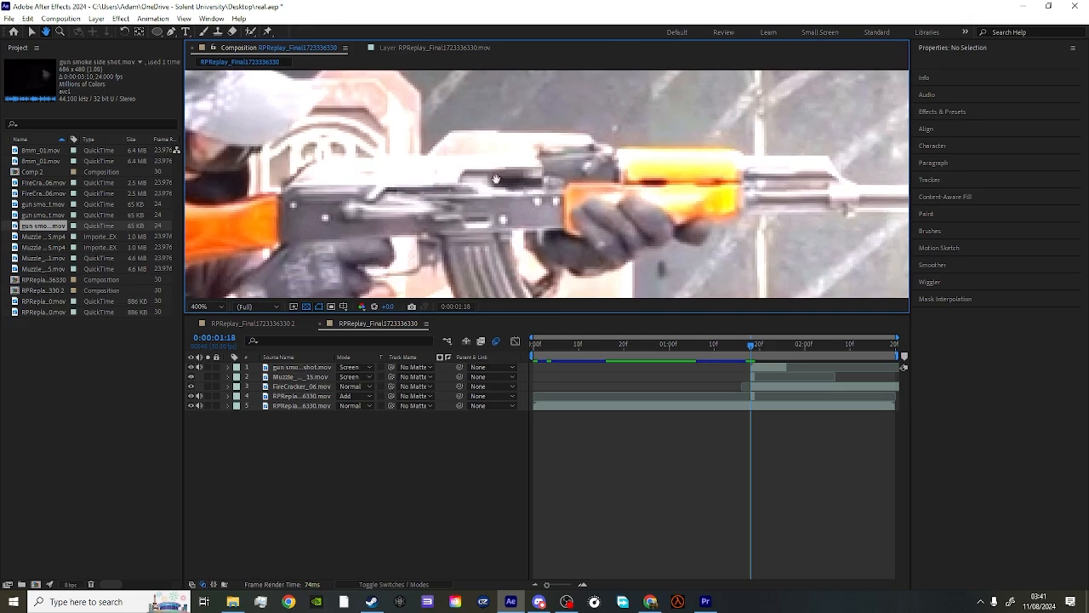
scroll(576, 193, down, 4)
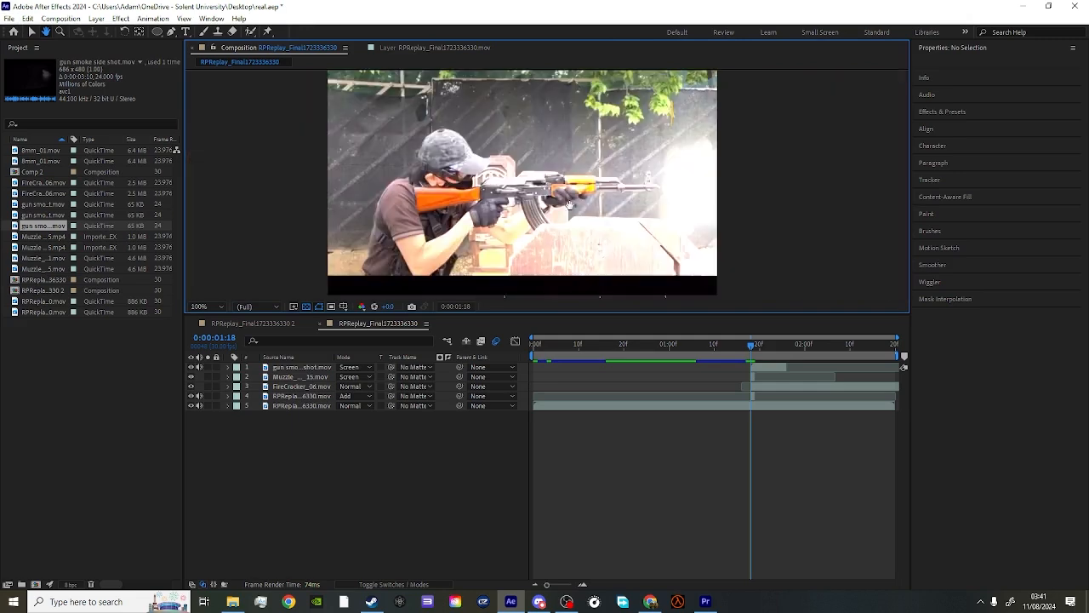
click(31, 31)
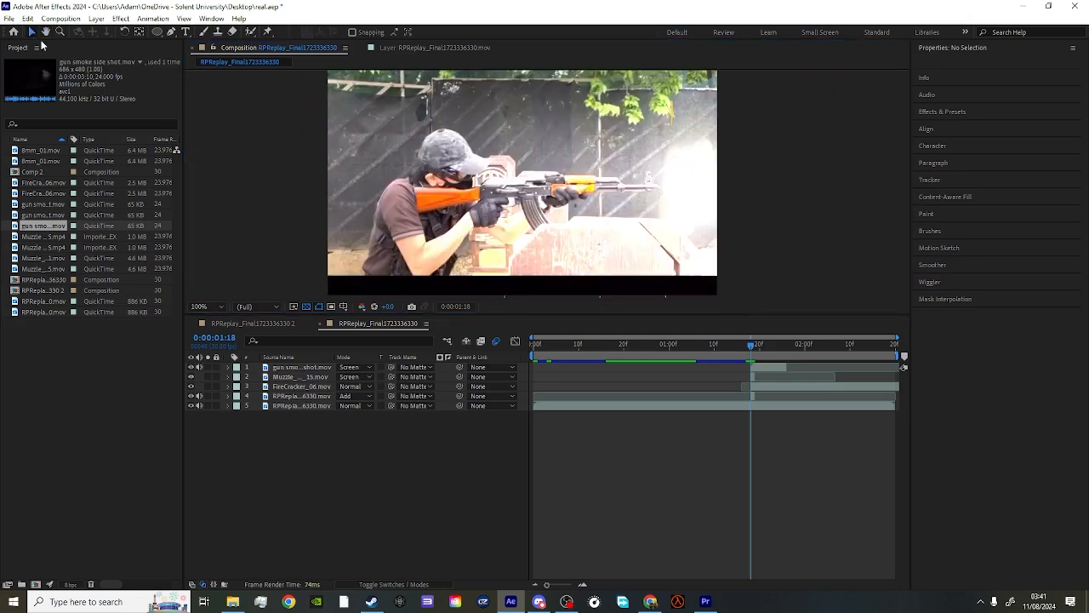
scroll(383, 173, down, 2)
- Import 8mm_01.mov from the Desktop's Action_Essentials_720p collection and add it to the composition as the topmost layer
click(8, 18)
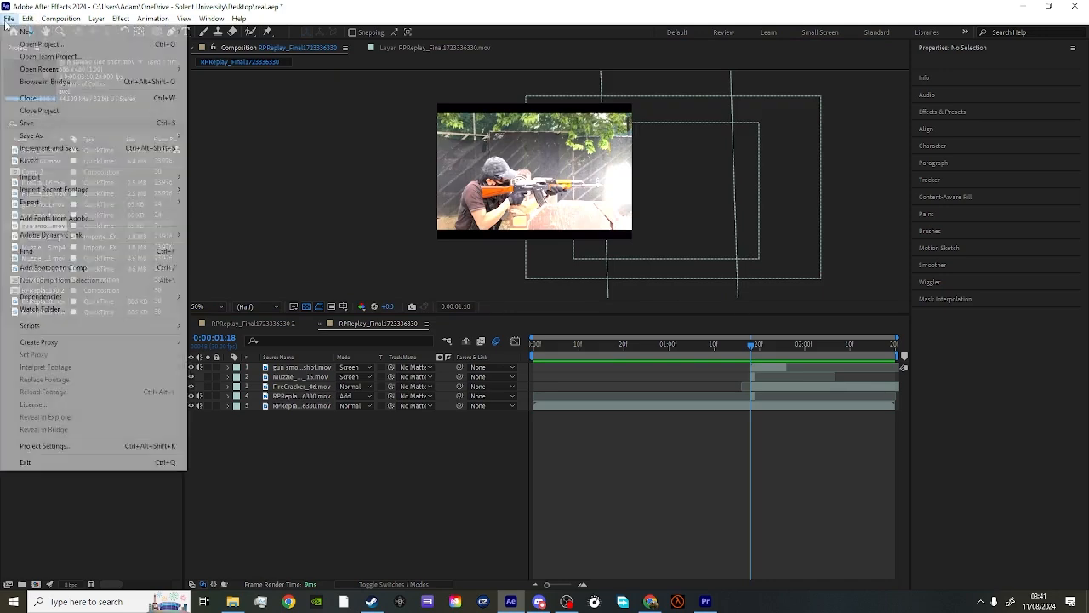
mouse_move(73, 182)
click(270, 178)
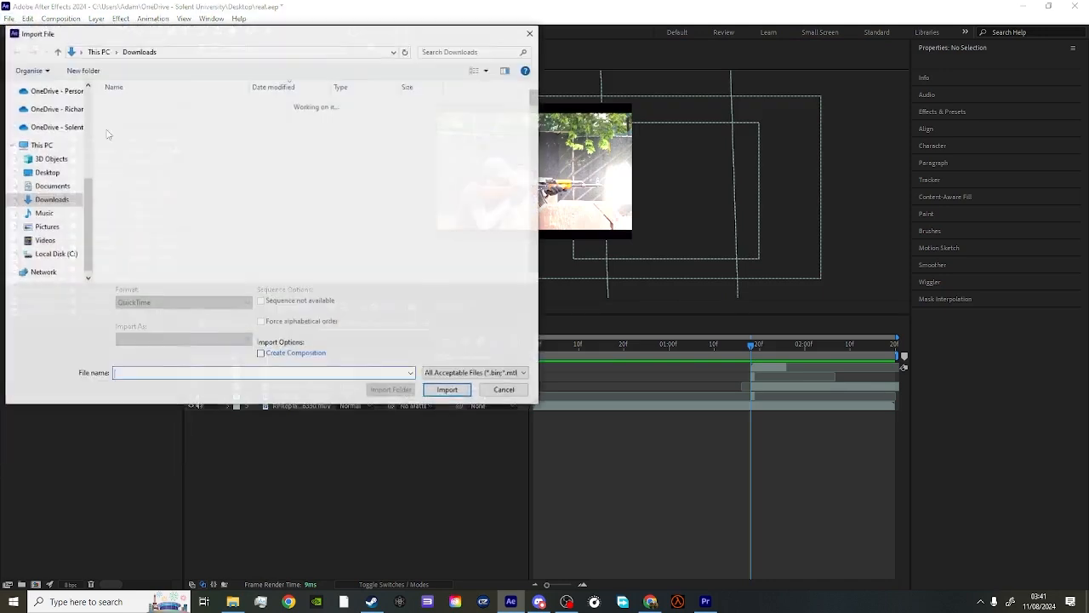
click(47, 172)
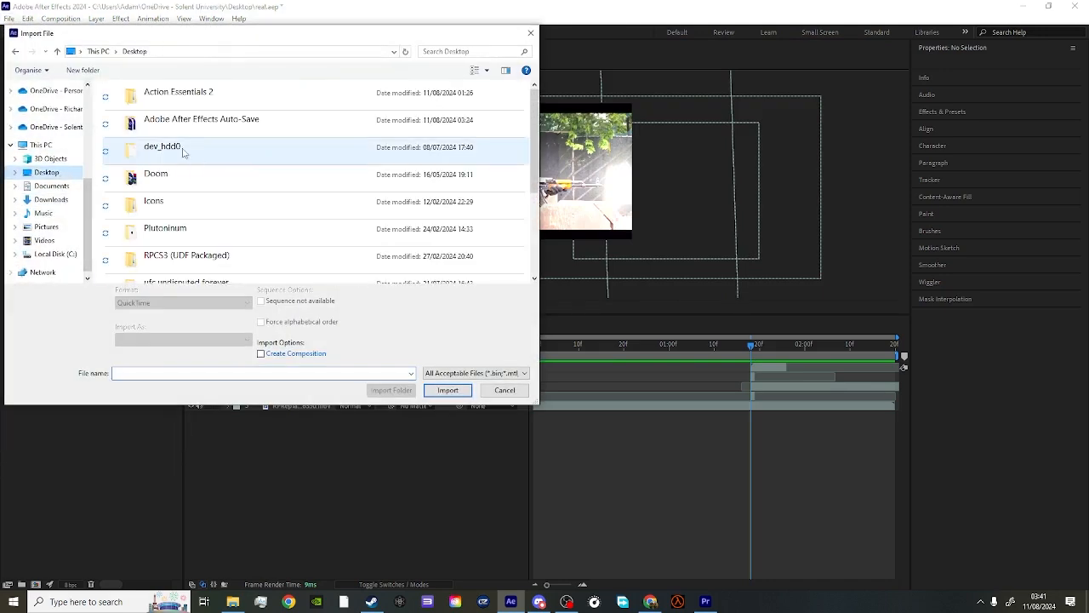
double_click(181, 94)
double_click(177, 104)
click(175, 104)
double_click(174, 104)
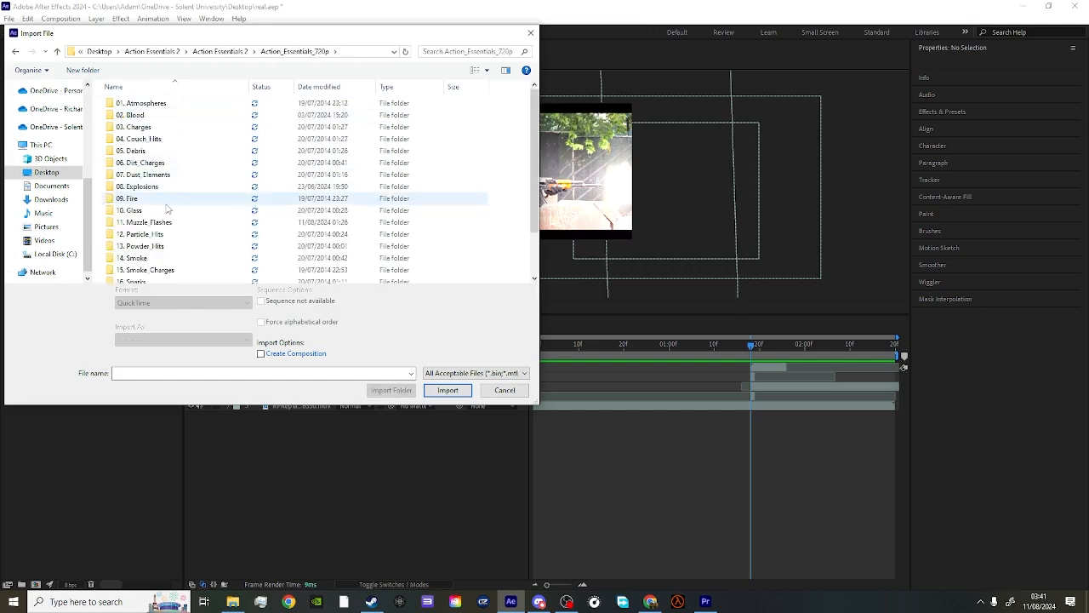
scroll(162, 230, down, 2)
double_click(158, 257)
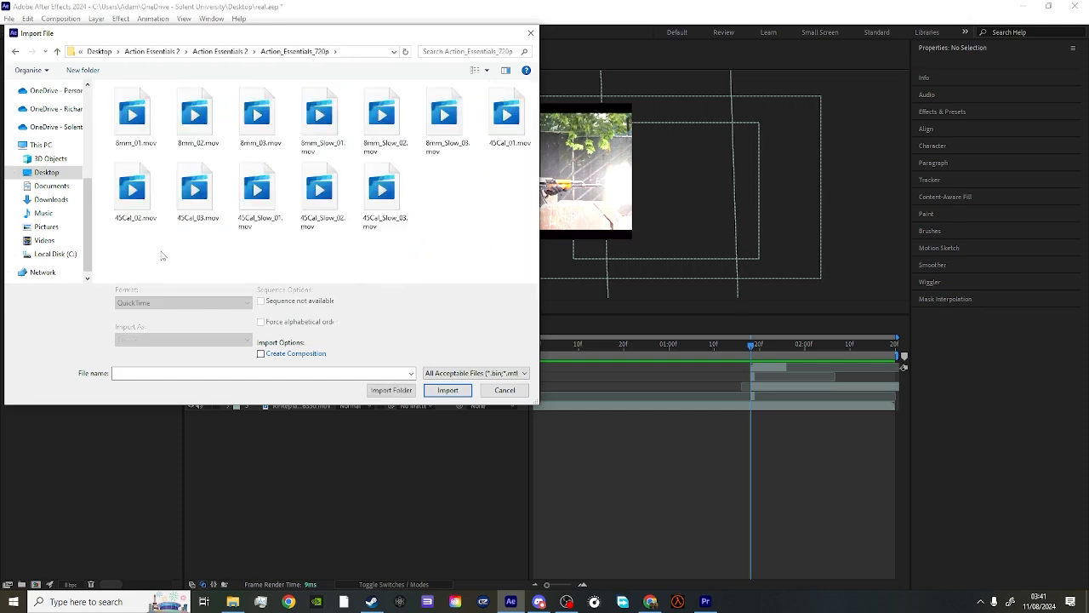
click(132, 115)
click(451, 393)
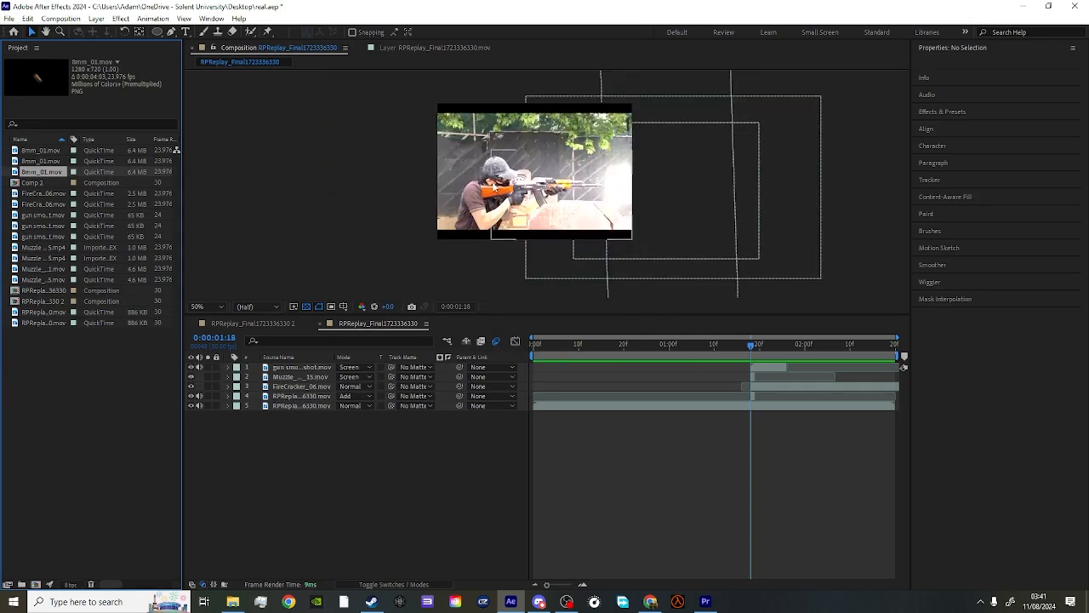
drag(42, 86, 520, 223)
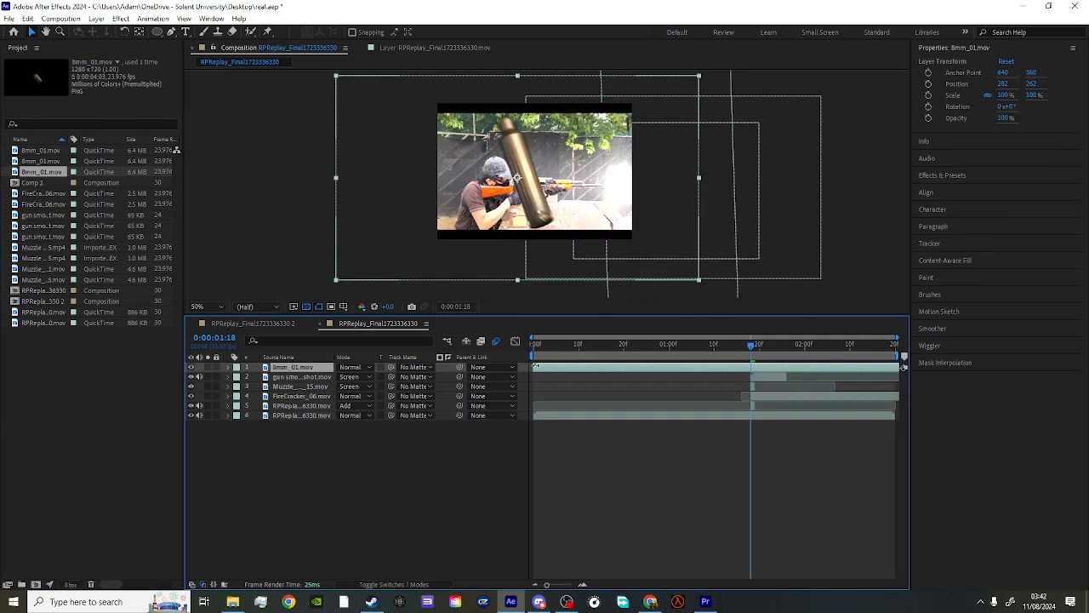
- Start the shell layer at 0:00:01:18 and fit it at the rifle's ejection port, about 375, 285, scaled about 10.1 × 8.3% and rotated about 77.8°
drag(534, 366, 753, 368)
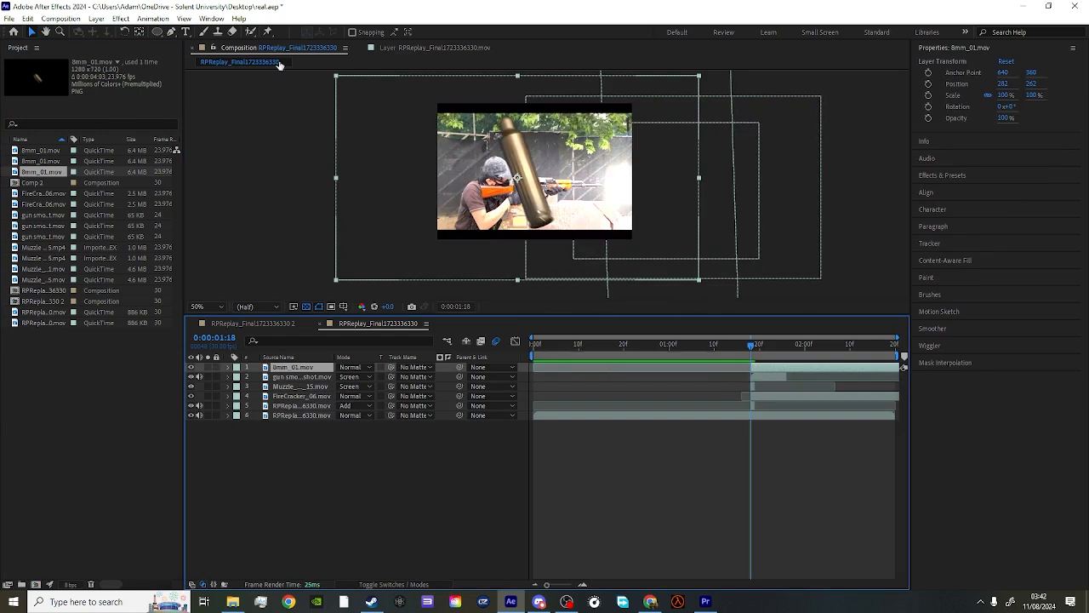
drag(334, 281, 528, 203)
click(124, 32)
click(31, 32)
scroll(542, 198, up, 2)
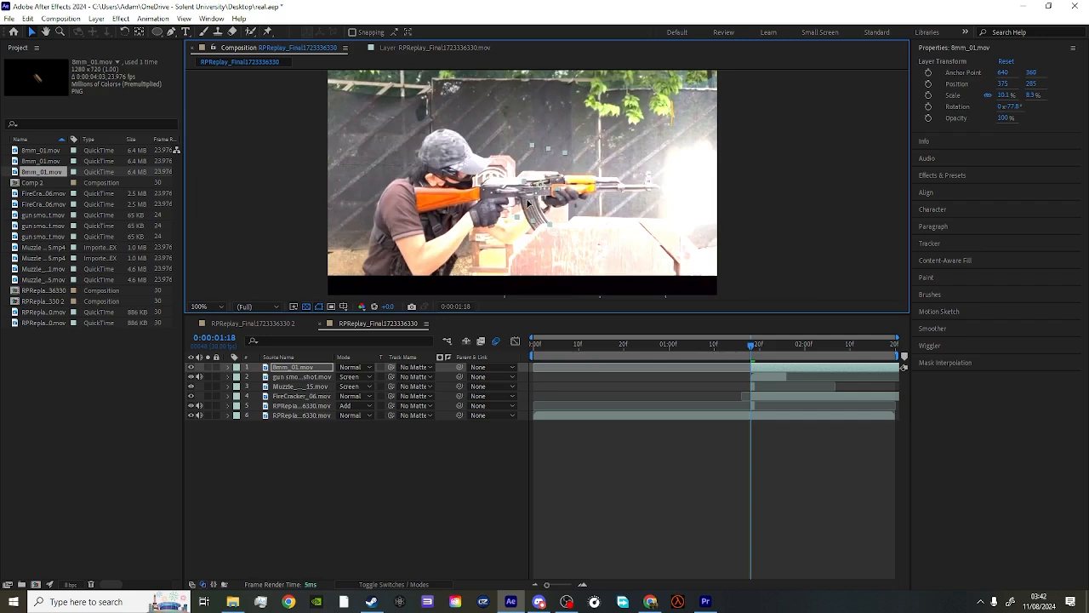
- Enable motion blur for the 8mm_01.mov shell layer
click(296, 367)
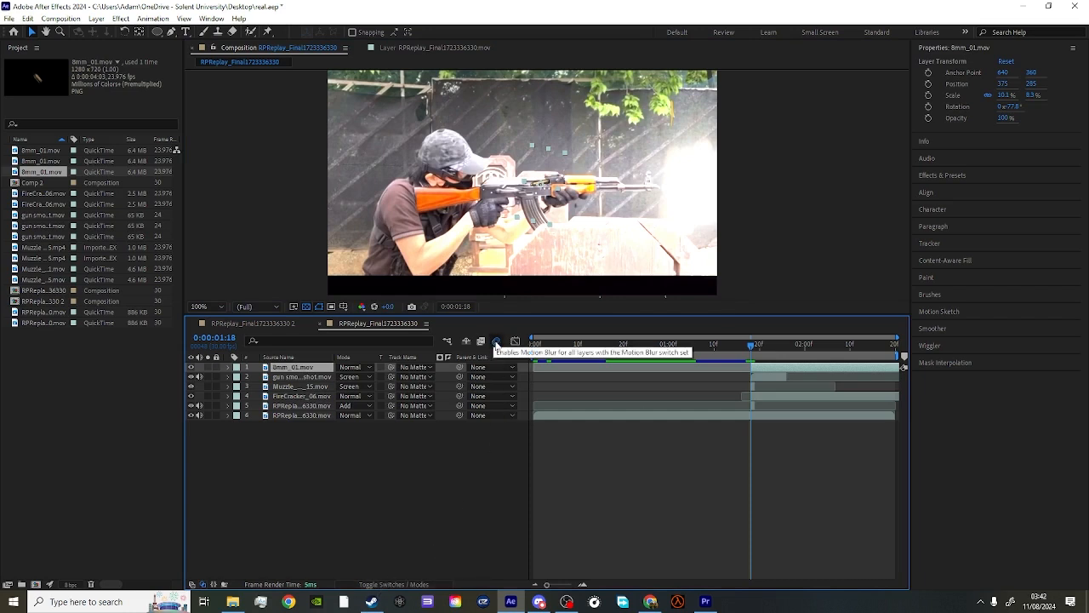
click(497, 344)
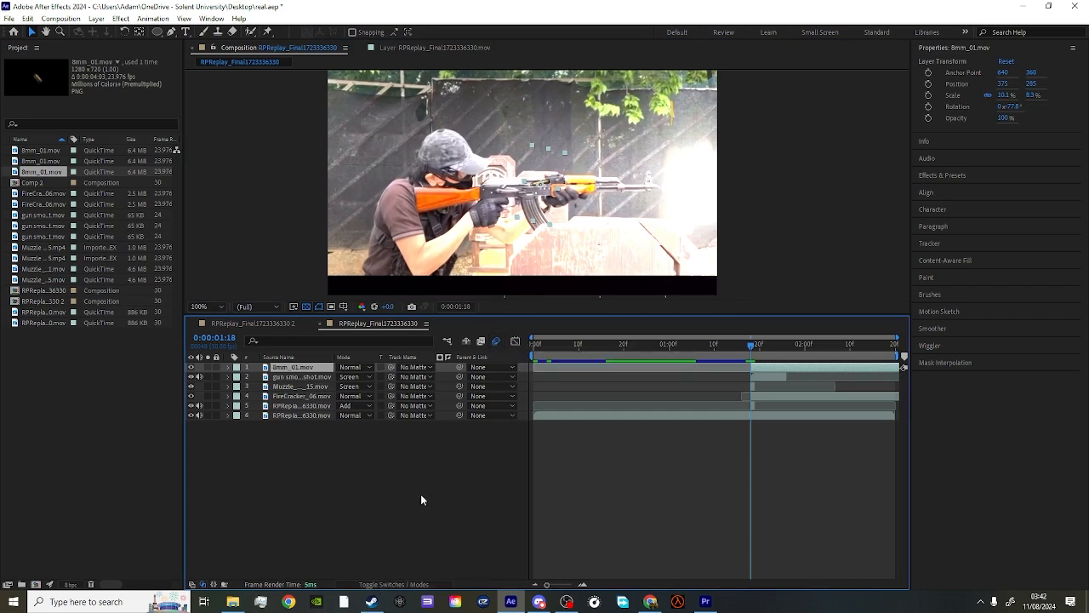
click(396, 585)
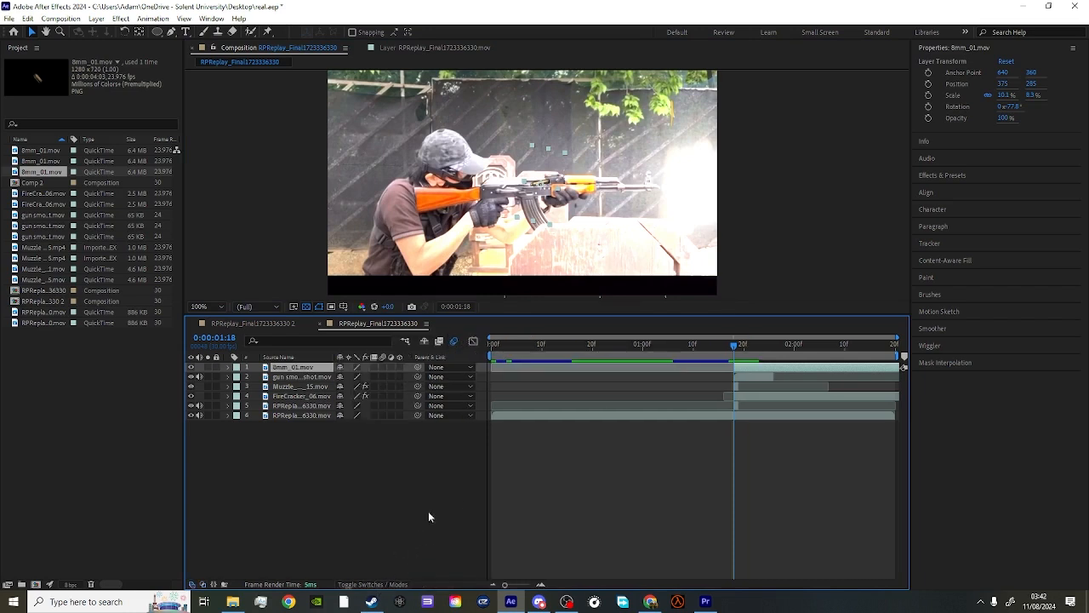
click(382, 366)
- Keyframe the shell's position at 375, 285 on 0:00:01:18, about 436, 303 on 0:00:01:19, and about 509, 344 on 0:00:01:20
key(p)
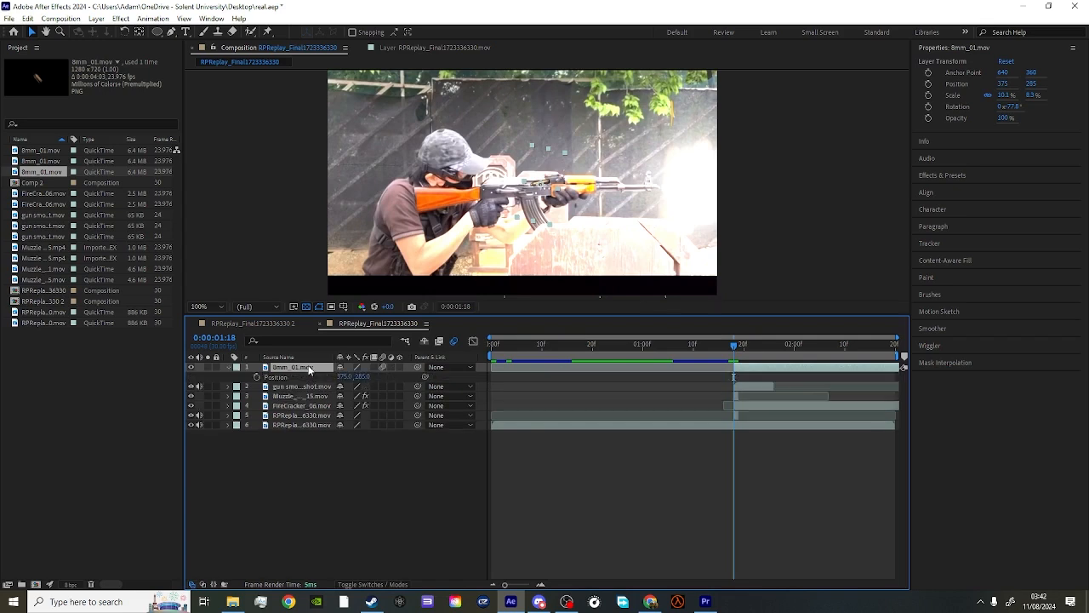
click(257, 376)
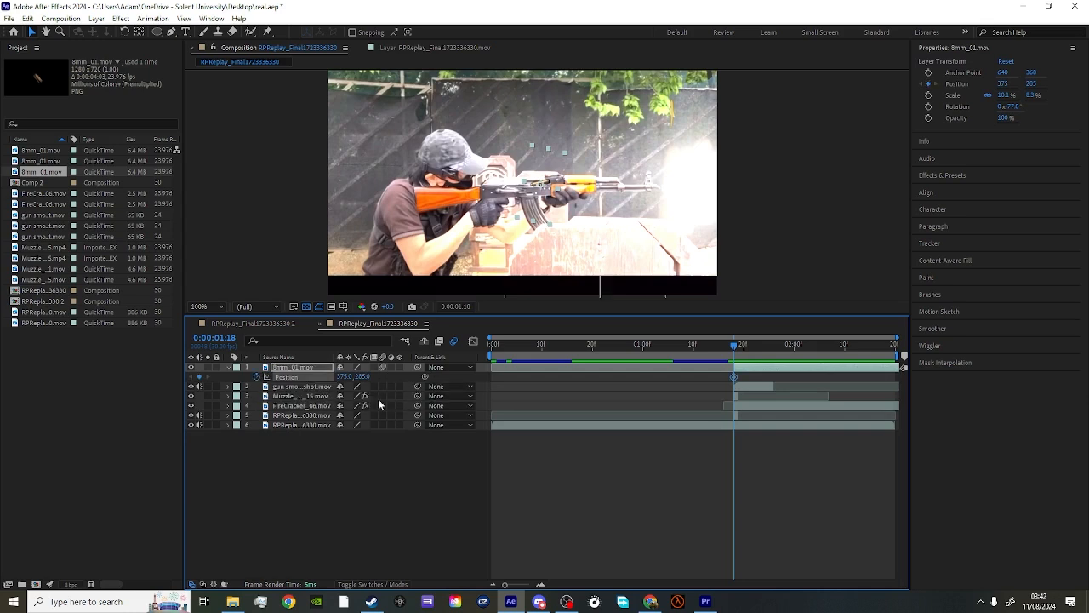
click(737, 353)
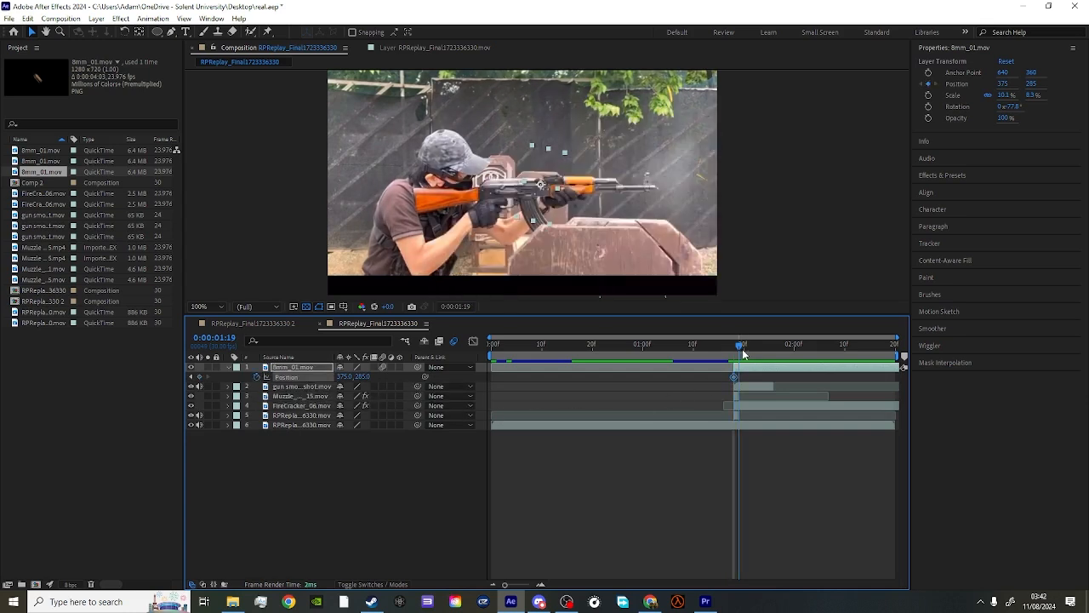
drag(547, 204, 583, 215)
click(746, 354)
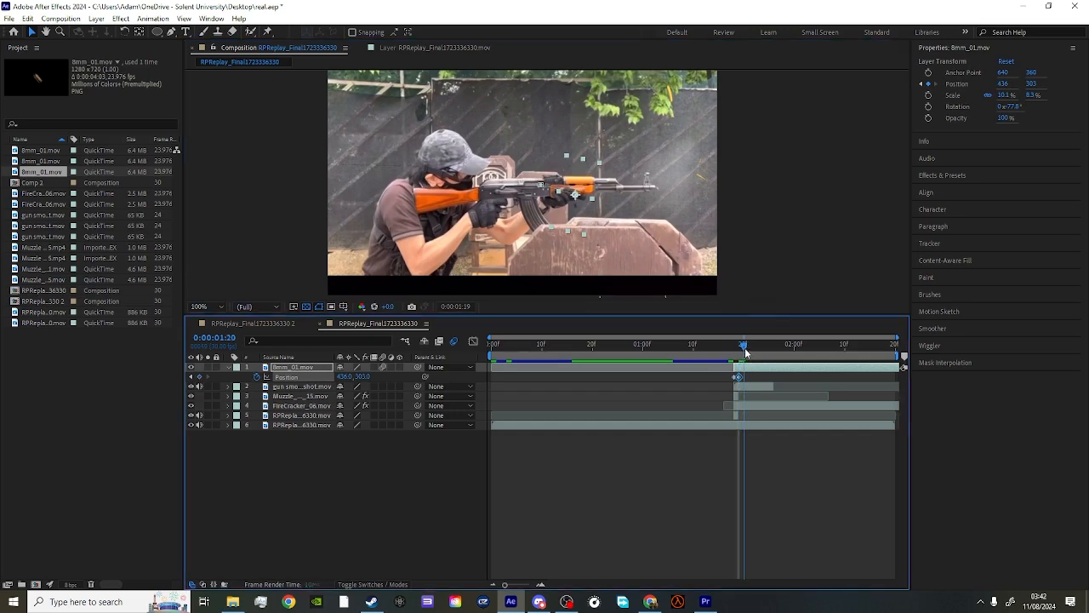
drag(563, 216, 606, 239)
- Continue the shell's falling path with position keyframes at about 549, 398 on 0:00:01:21 and about 575, 445 on 0:00:01:22
drag(745, 346, 750, 348)
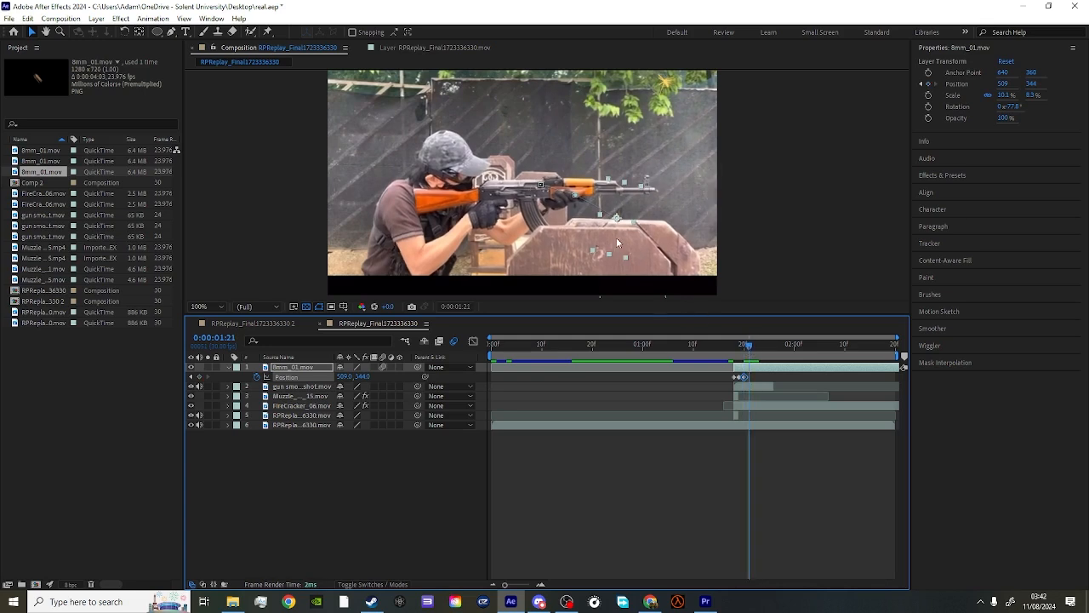
drag(618, 243, 652, 289)
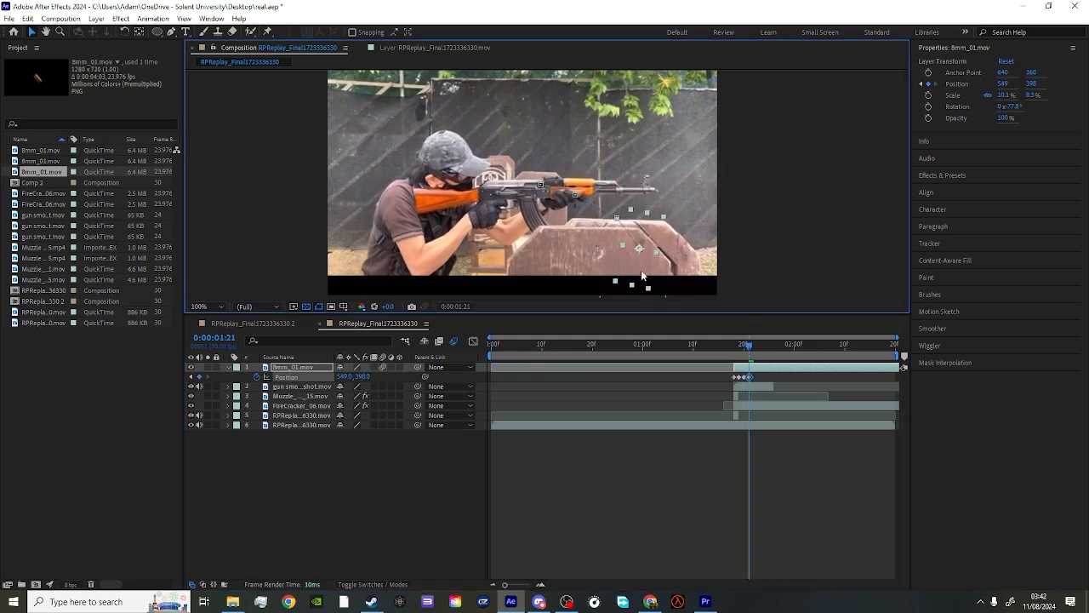
click(753, 348)
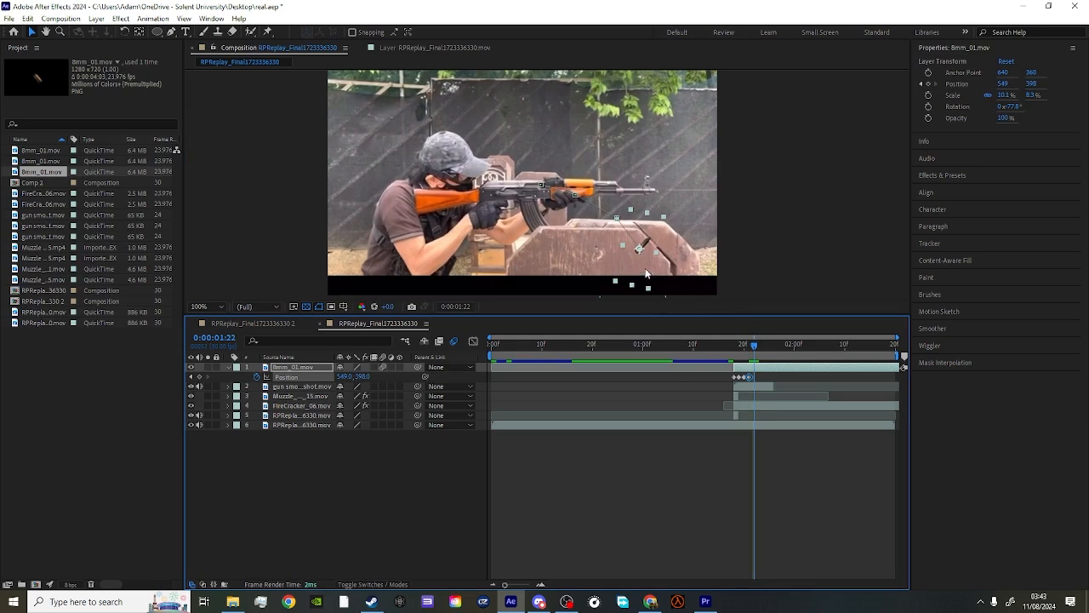
drag(646, 274, 662, 297)
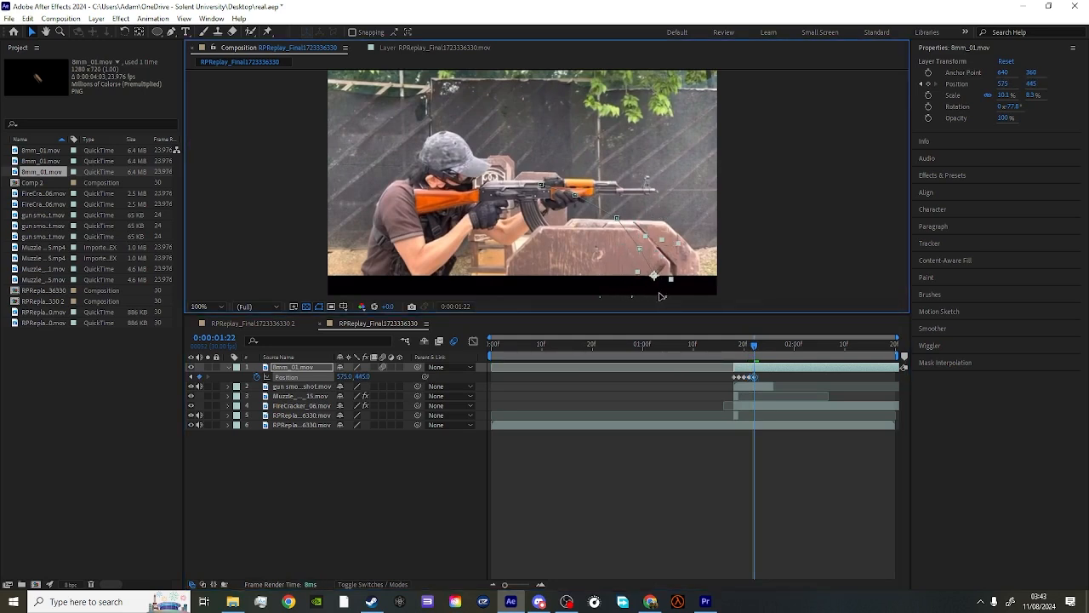
- Split the shell layer at 0:00:01:22 and delete the later part
click(757, 347)
drag(757, 347, 752, 346)
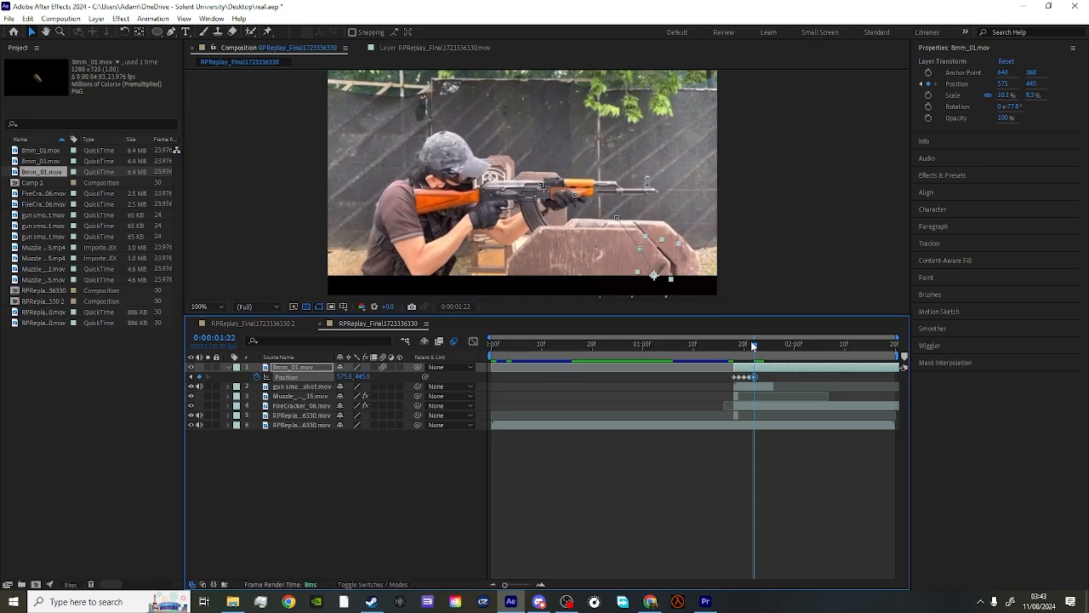
key(ctrl+shift+d)
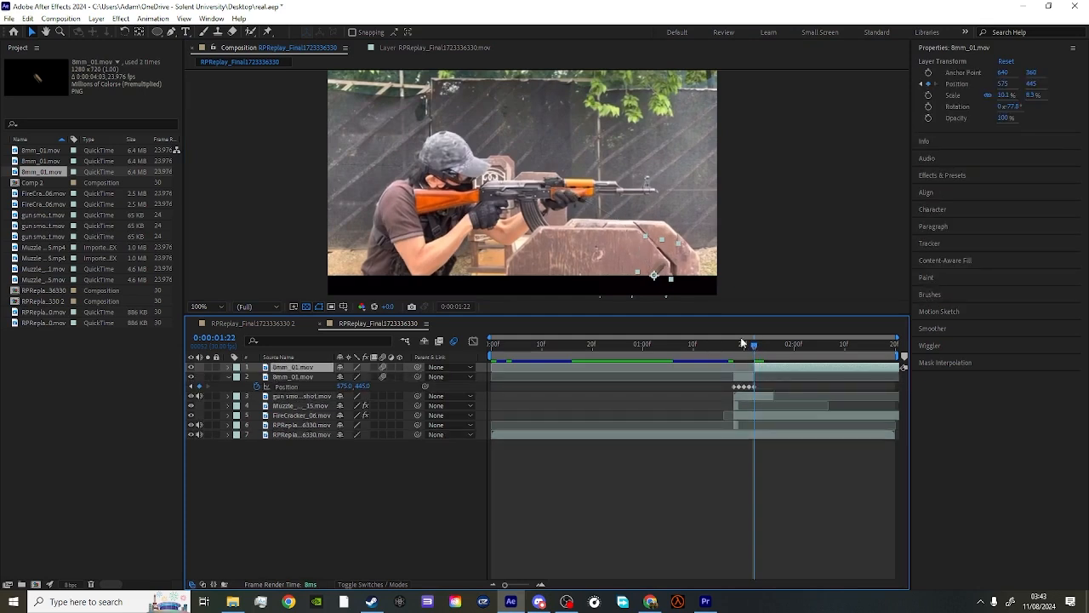
key(Delete)
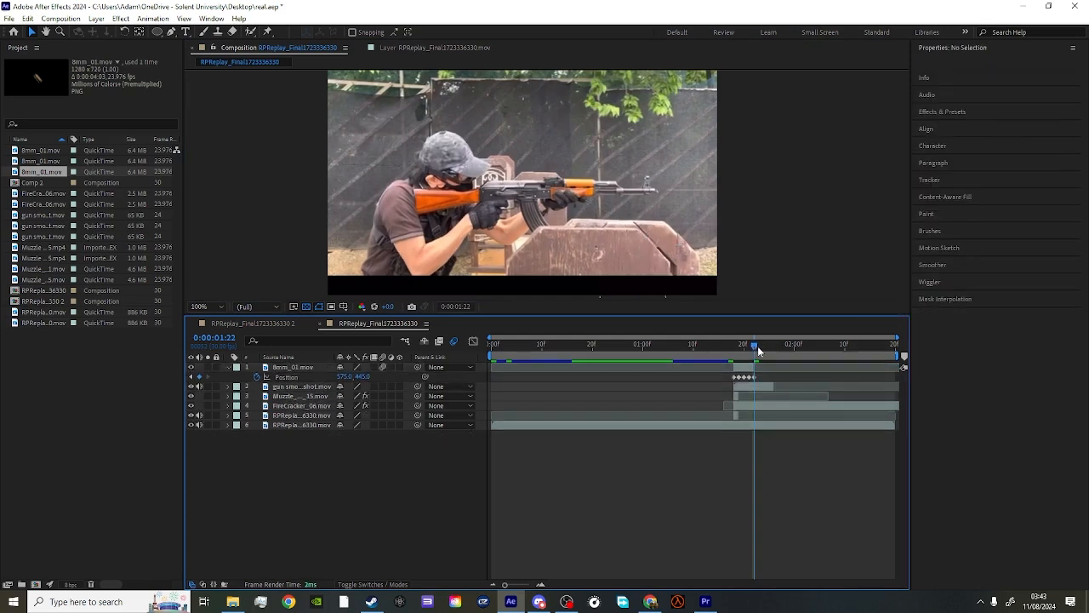
- Compare the shell's flight with motion blur off and on, leaving it enabled, and return to 0:00:01:18
mouse_move(759, 351)
mouse_down()
mouse_move(729, 352)
mouse_move(745, 358)
mouse_up()
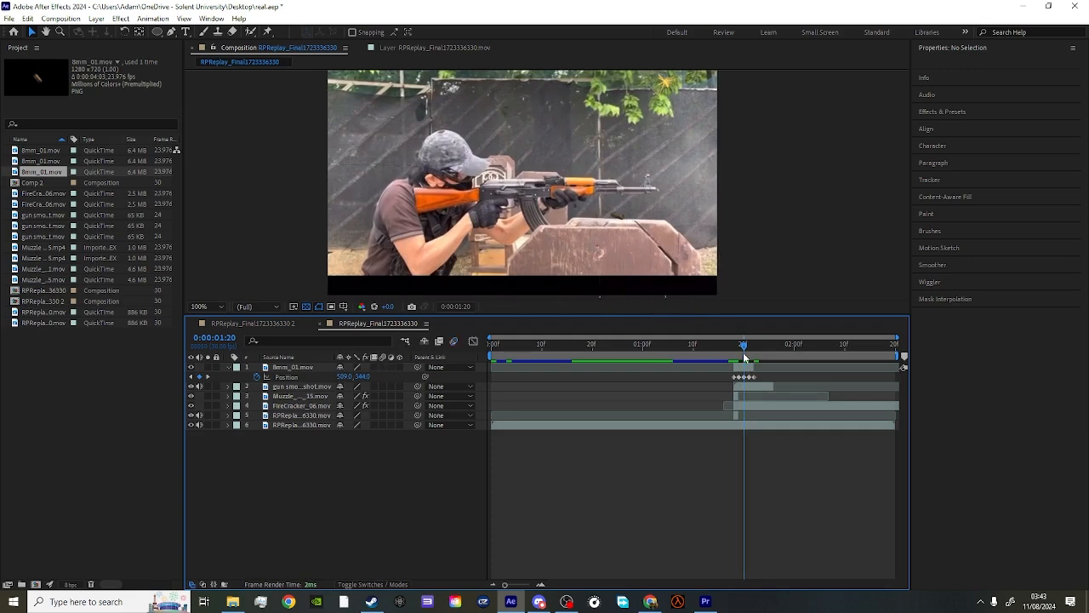
mouse_move(745, 356)
mouse_down()
mouse_move(733, 352)
mouse_move(748, 356)
mouse_up()
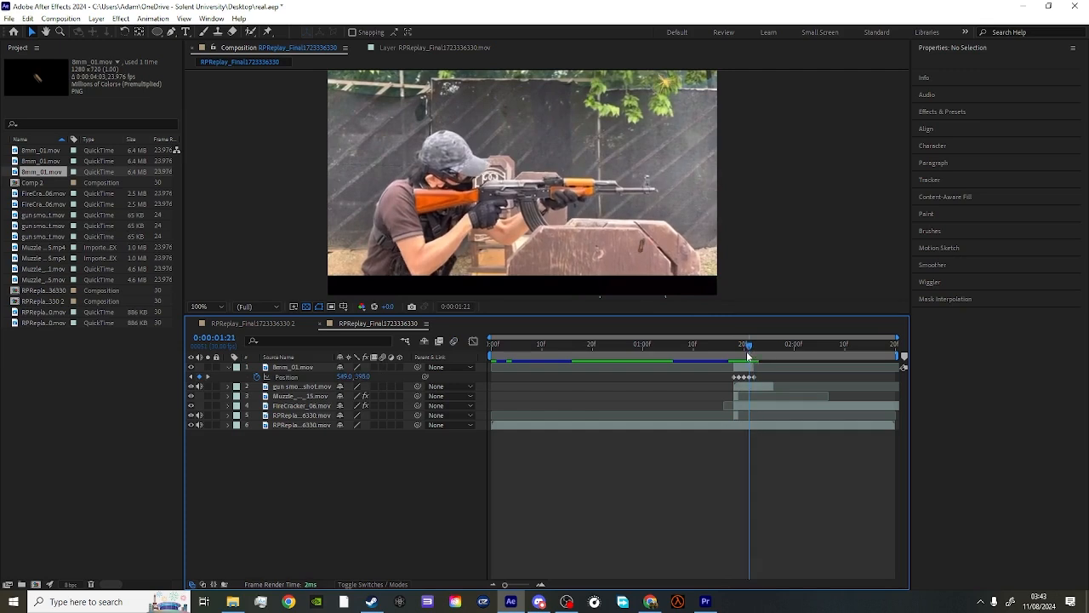
click(384, 367)
mouse_move(750, 351)
mouse_down()
mouse_move(722, 346)
mouse_move(732, 350)
mouse_up()
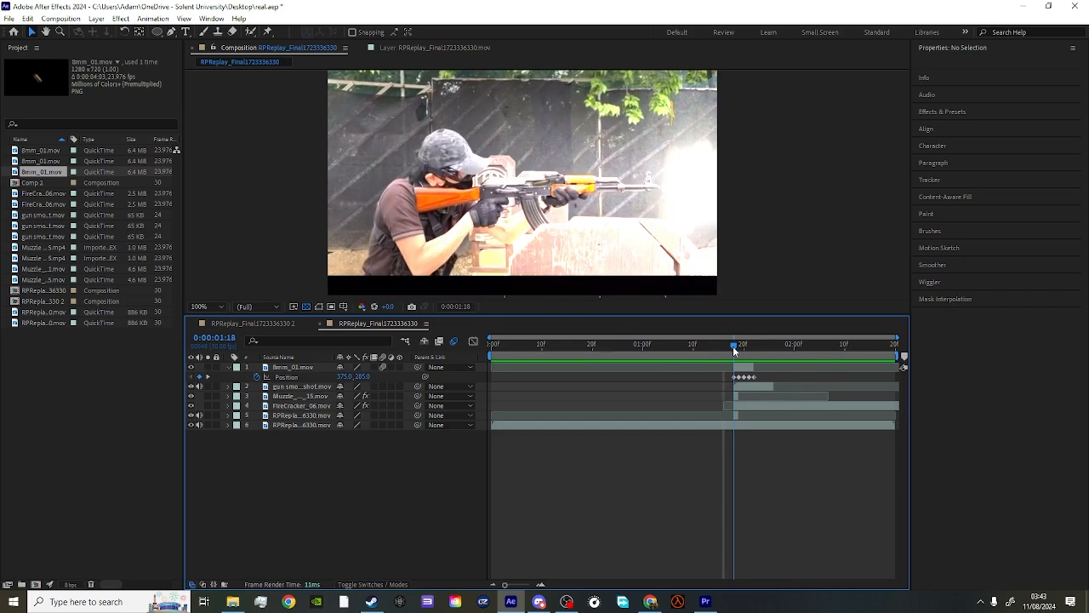
- Collapse the shell layer's properties and review the whole flash frame at 0:00:01:18
click(229, 367)
key(comma)
key(comma)
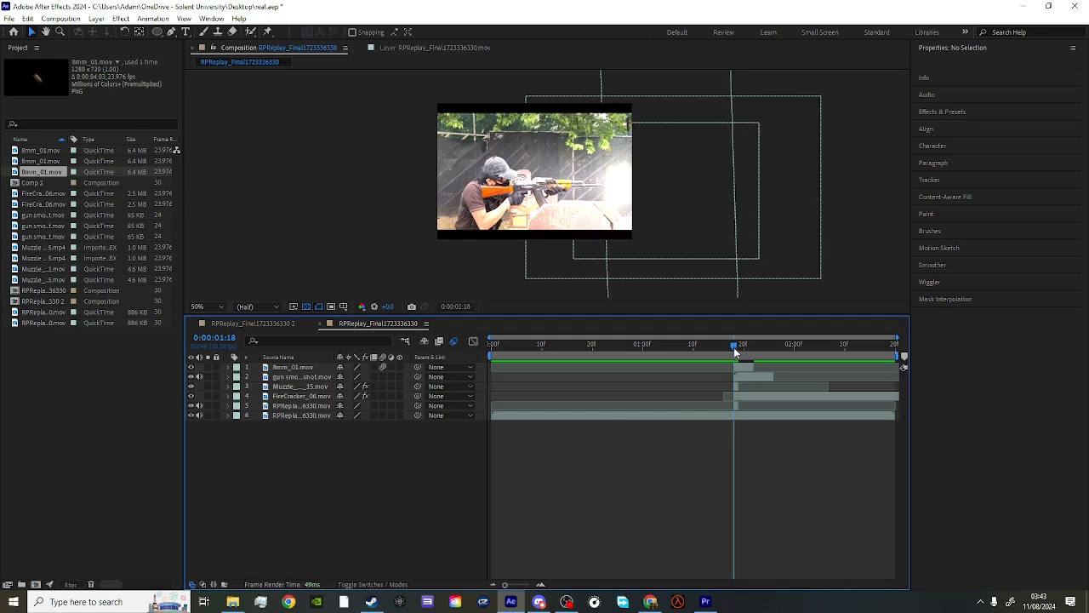
mouse_move(733, 345)
mouse_down()
mouse_move(722, 347)
mouse_move(735, 348)
mouse_up()
key(period)
key(comma)
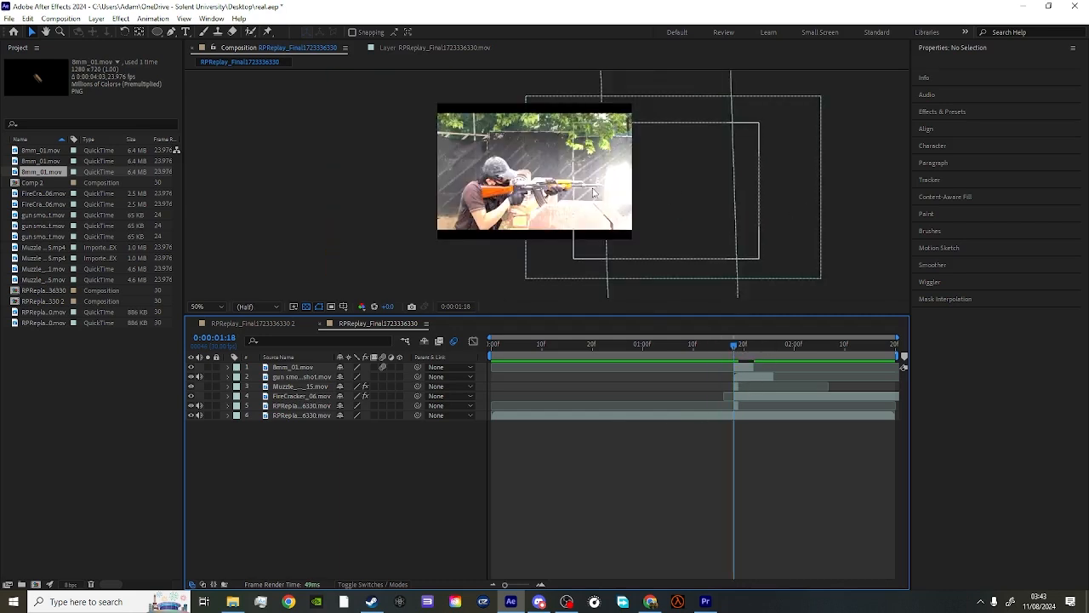